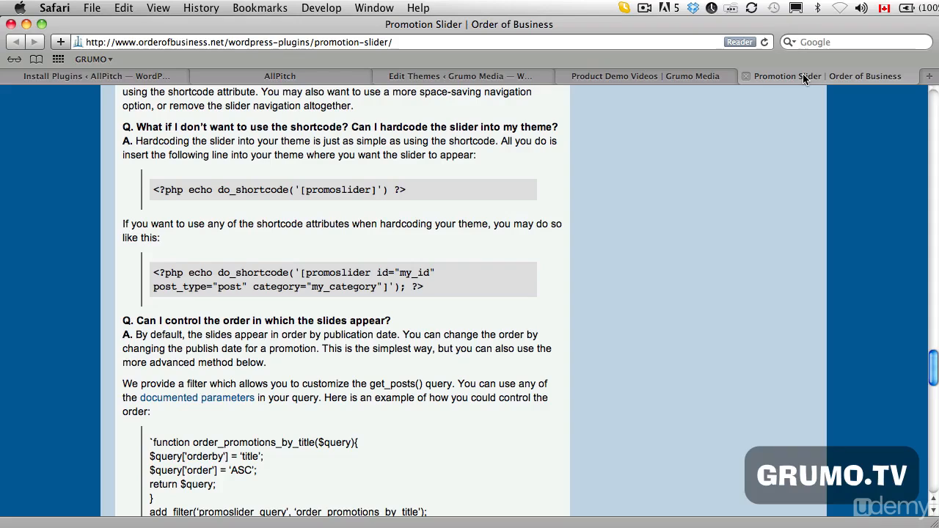
# - Search the AllPitch site's plugin installer for "promotion slider"
pyautogui.click(84, 75)
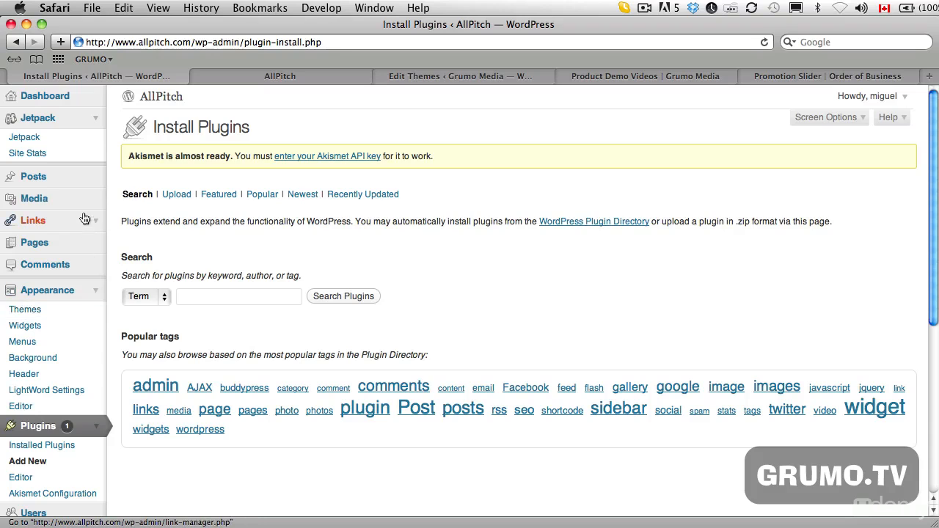
pyautogui.scroll(-4, 80, 230)
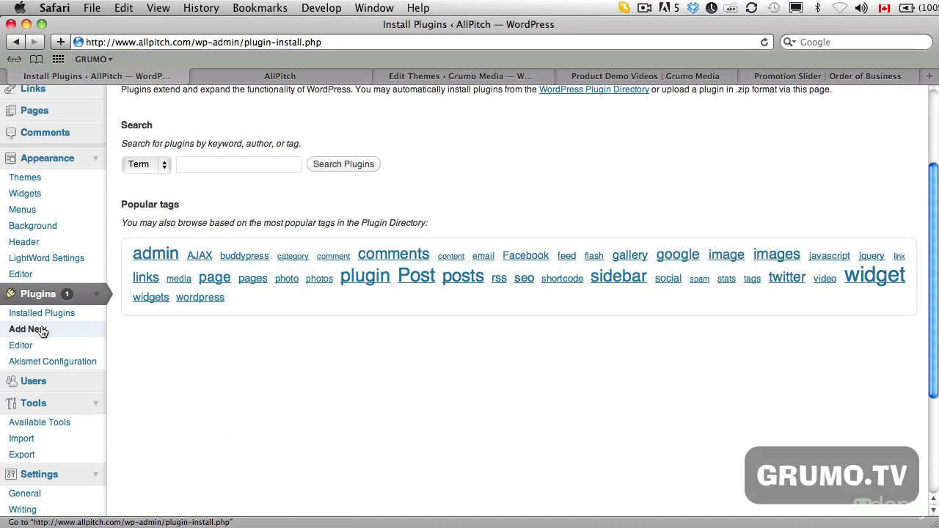
pyautogui.click(220, 165)
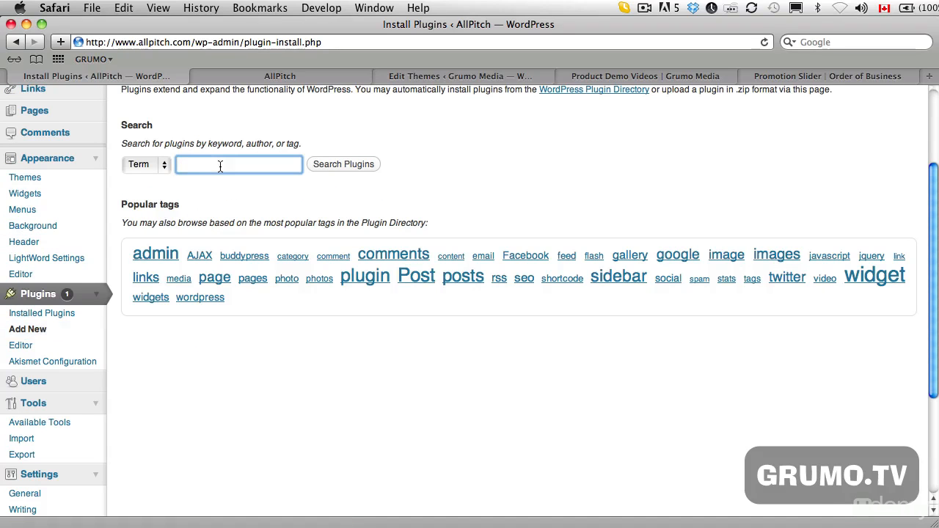
pyautogui.write('promotion slider')
pyautogui.press('Return')
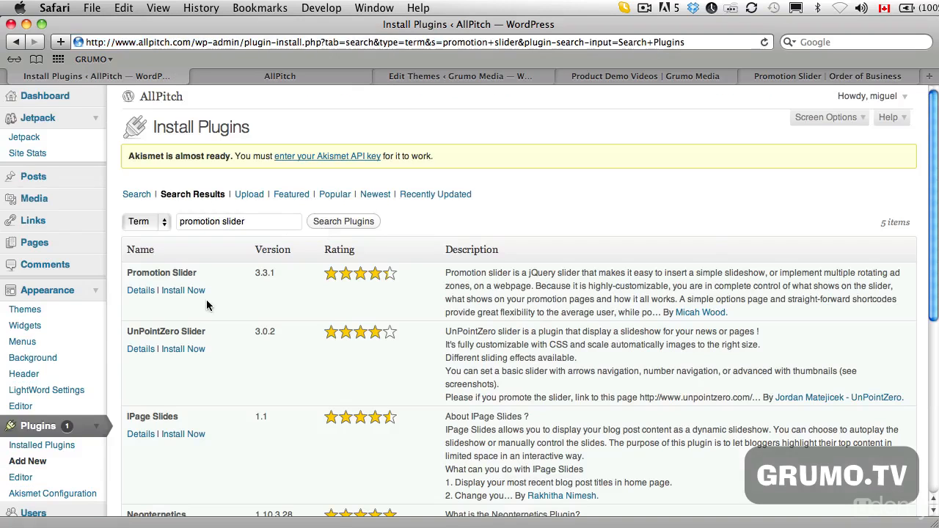
# - Install the Promotion Slider plugin from the search results and activate it
pyautogui.click(197, 295)
pyautogui.click(639, 233)
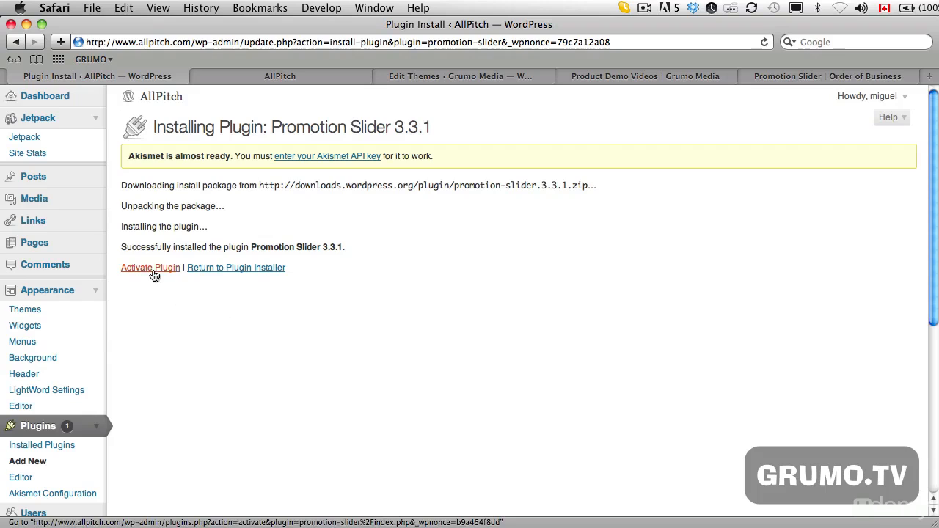
pyautogui.click(152, 272)
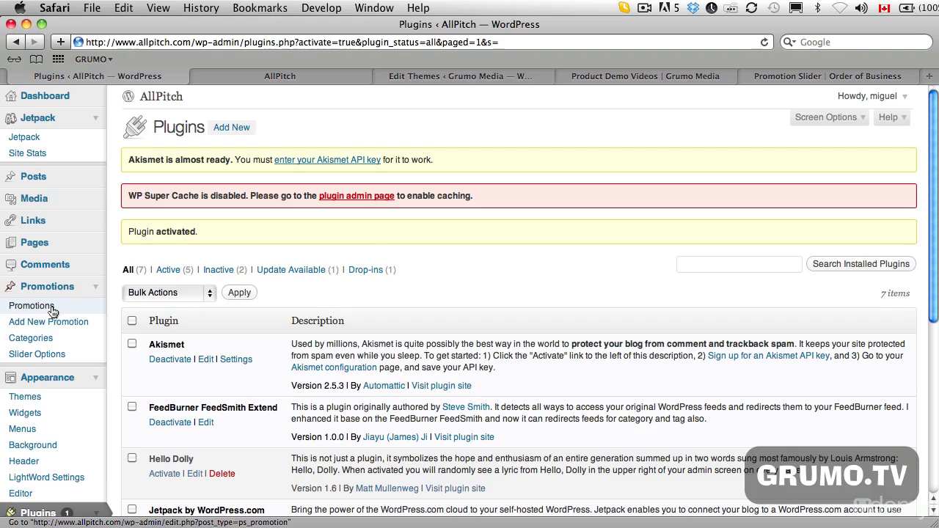
# - Create a new promotion titled "Learn to create awesome demo videos the grumo way"
pyautogui.click(30, 306)
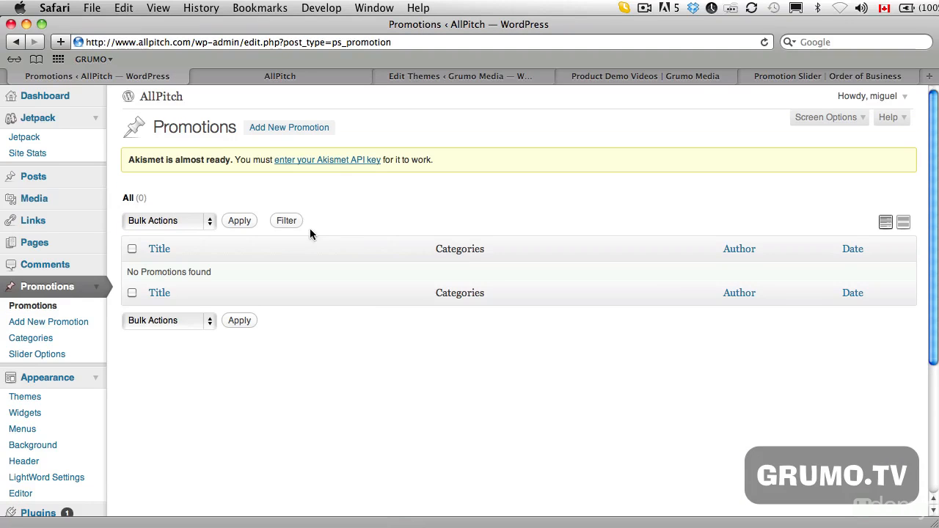
pyautogui.click(299, 129)
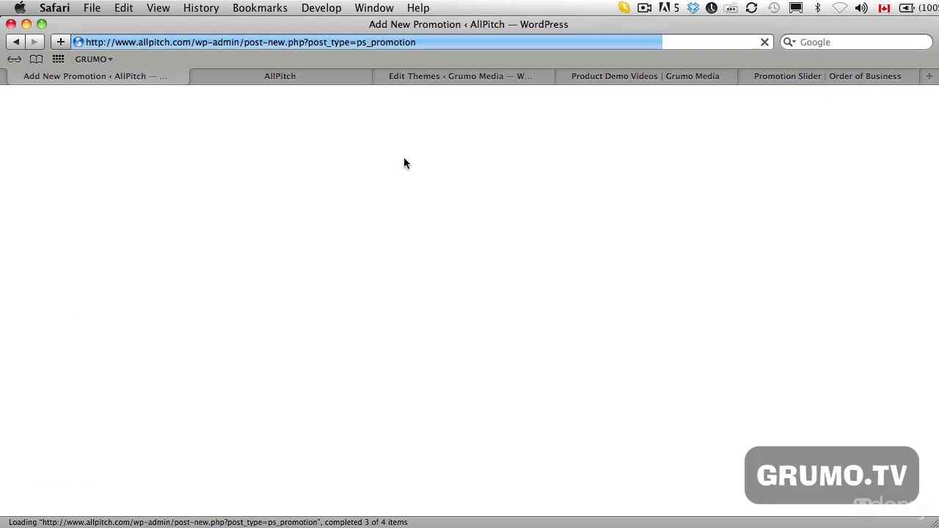
pyautogui.click(204, 206)
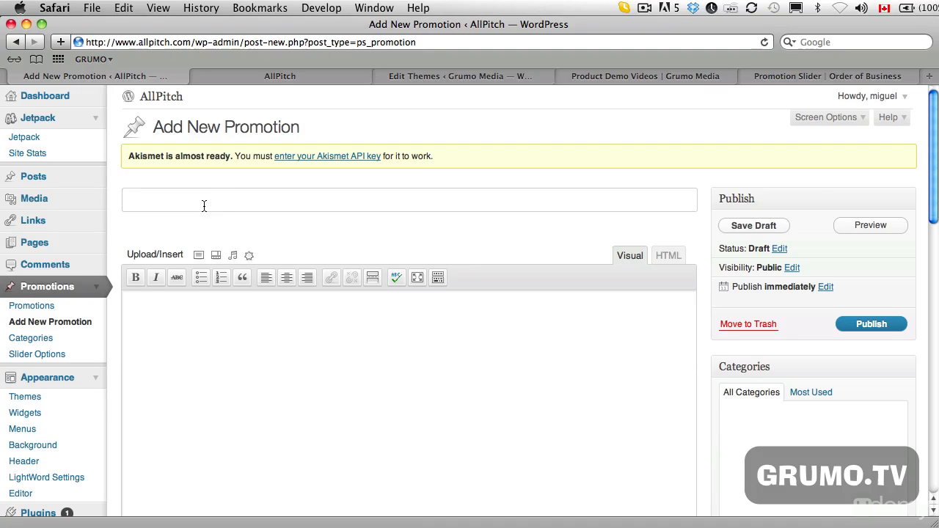
pyautogui.write('Learn ot')
pyautogui.press('BackSpace')
pyautogui.press('BackSpace')
pyautogui.write('to ')
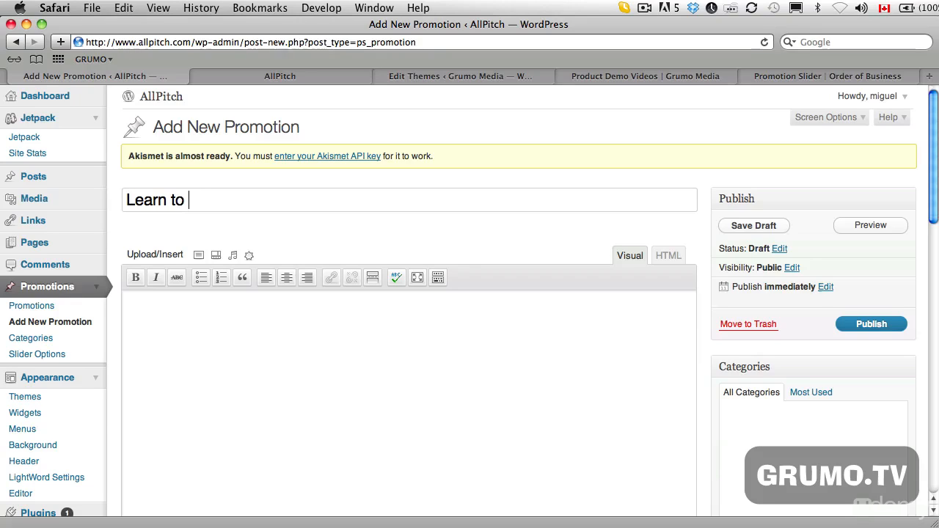
pyautogui.write('create aweeo')
pyautogui.press('BackSpace')
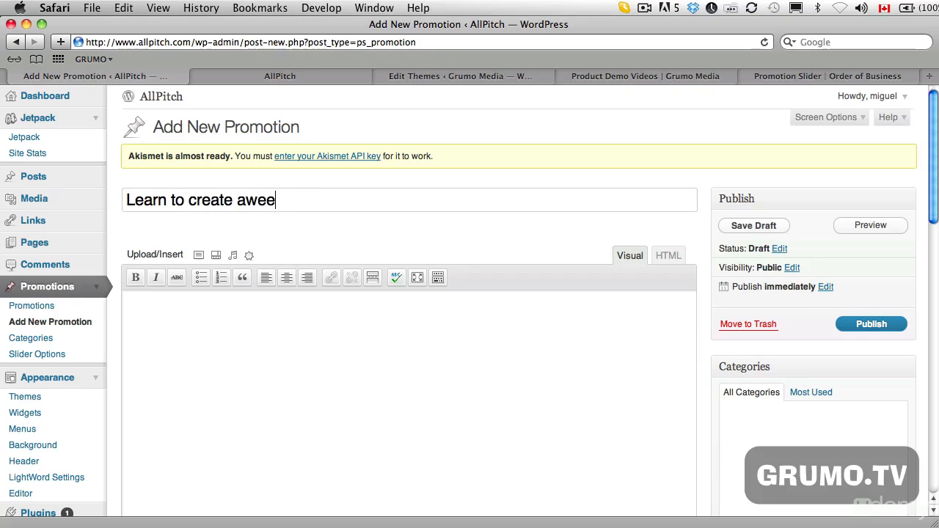
pyautogui.press('BackSpace')
pyautogui.write('some demo videos')
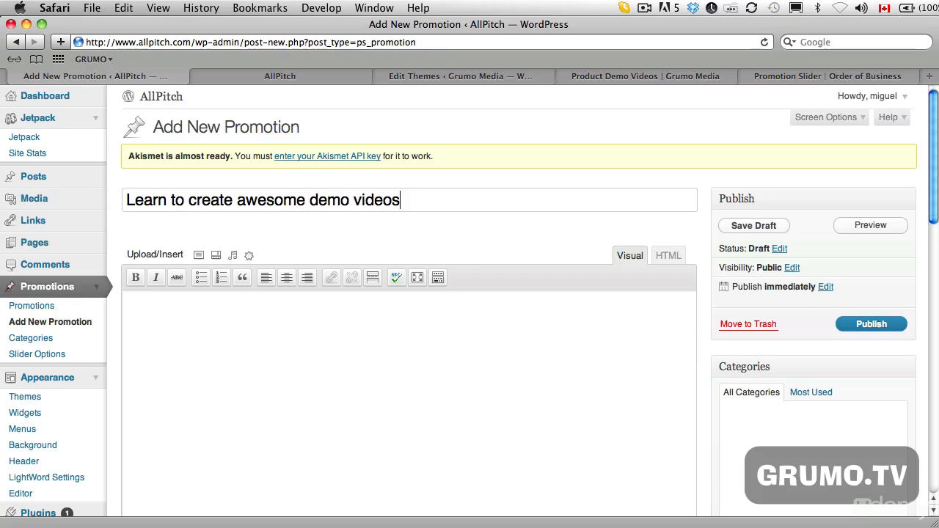
pyautogui.write(' the grumo ')
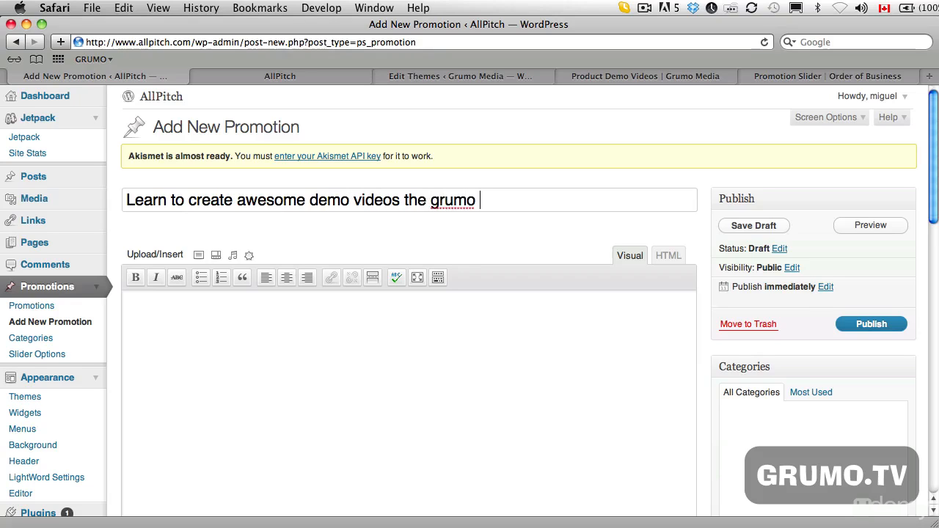
pyautogui.write('way')
# - Upload the image grumo_kutcher_faronics_pic_01.jpg from the Desktop to the promotion
pyautogui.click(199, 255)
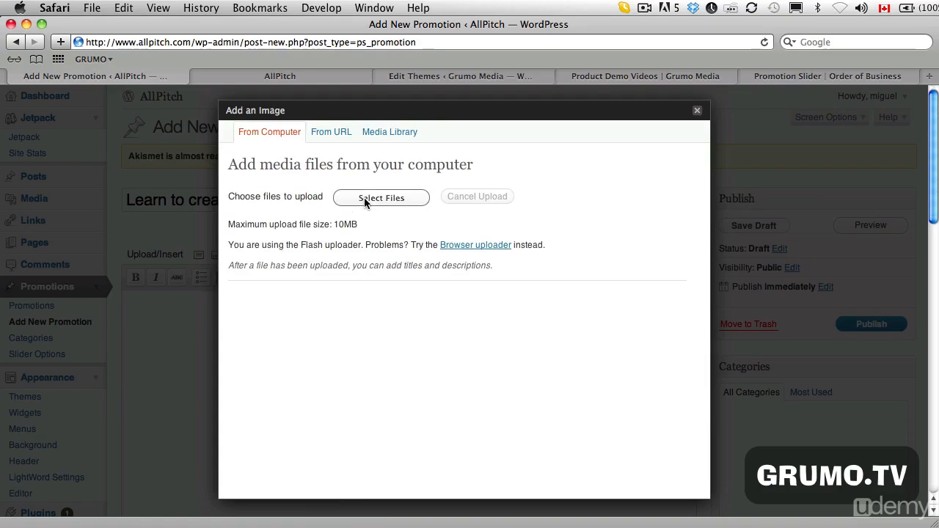
pyautogui.click(373, 203)
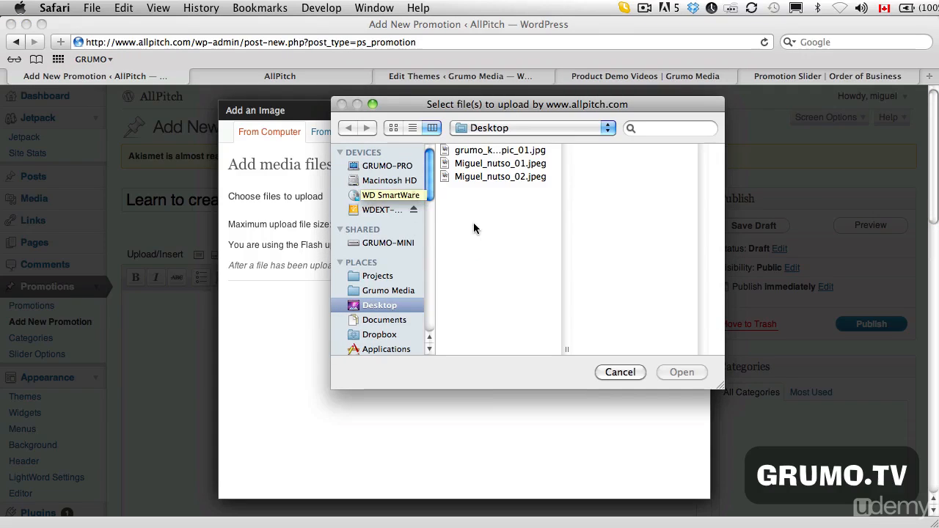
pyautogui.click(506, 151)
pyautogui.click(682, 373)
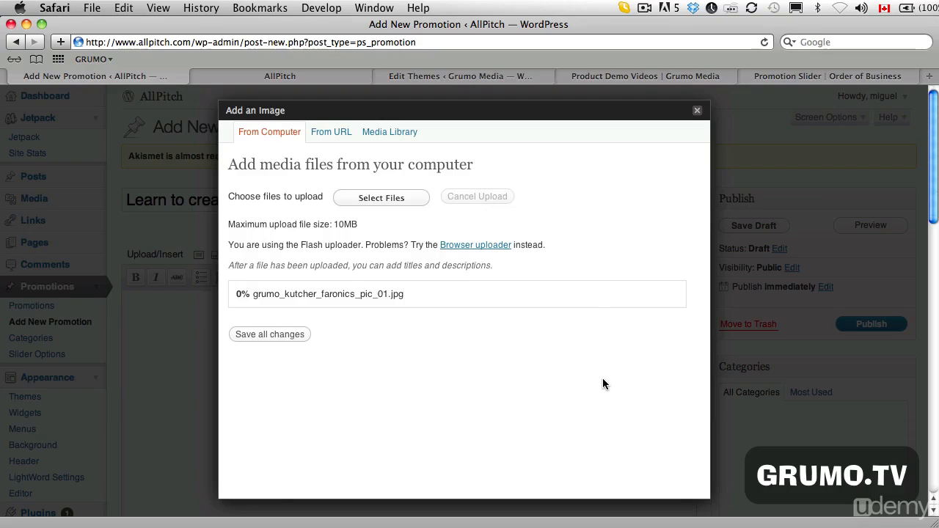
# - Set the uploaded grumo_kutcher_faronics_pic_01 image as the featured image and publish the promotion
pyautogui.scroll(-3, 470, 360)
pyautogui.scroll(-4, 470, 360)
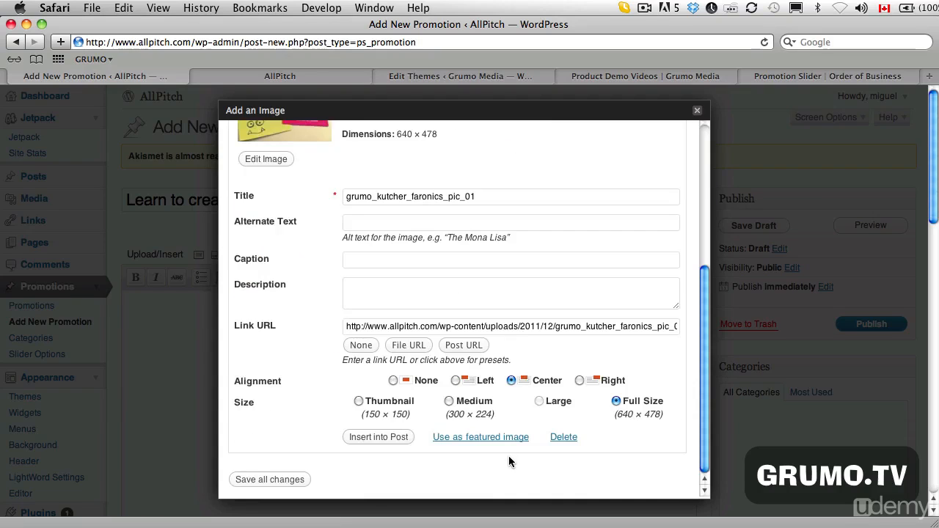
pyautogui.click(496, 438)
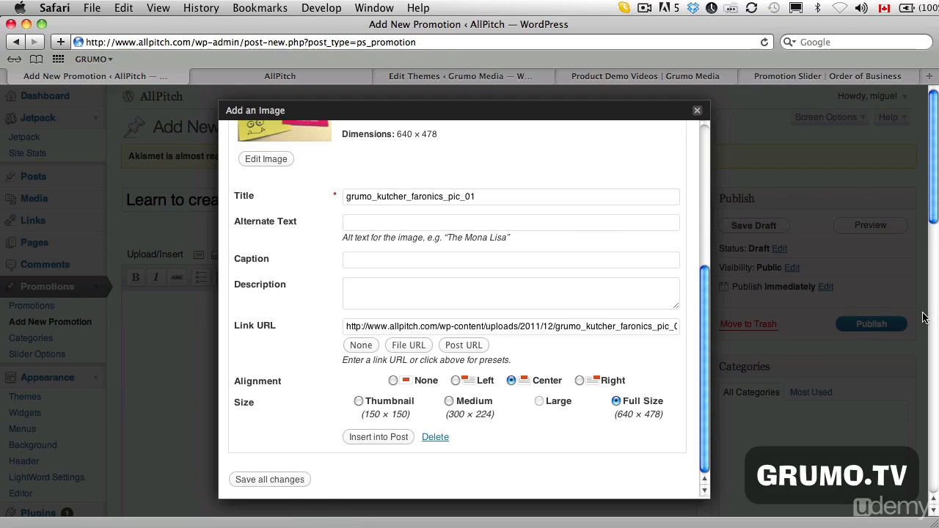
pyautogui.click(698, 112)
pyautogui.click(869, 324)
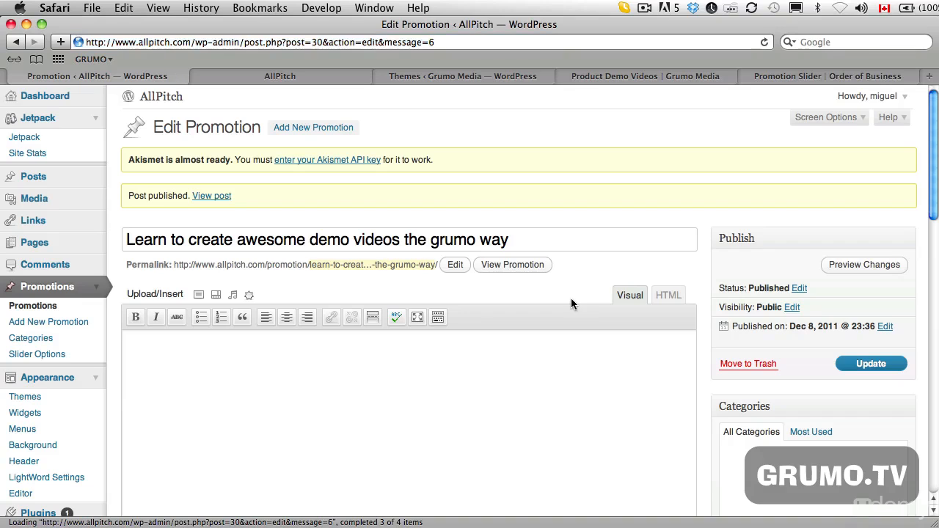
# - Add another promotion and title it "Hola soy", the presenter's first name, and "como estas?"
pyautogui.click(316, 127)
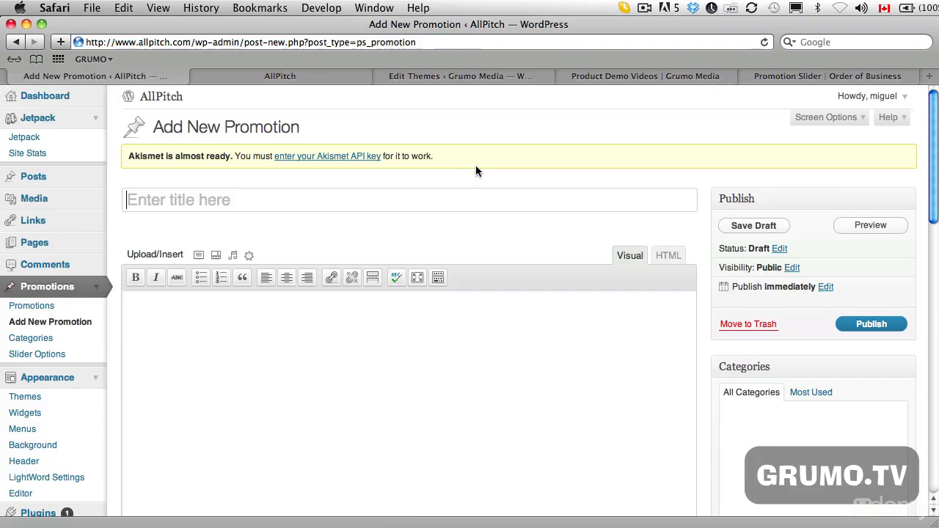
pyautogui.click(184, 208)
pyautogui.write('Hola s')
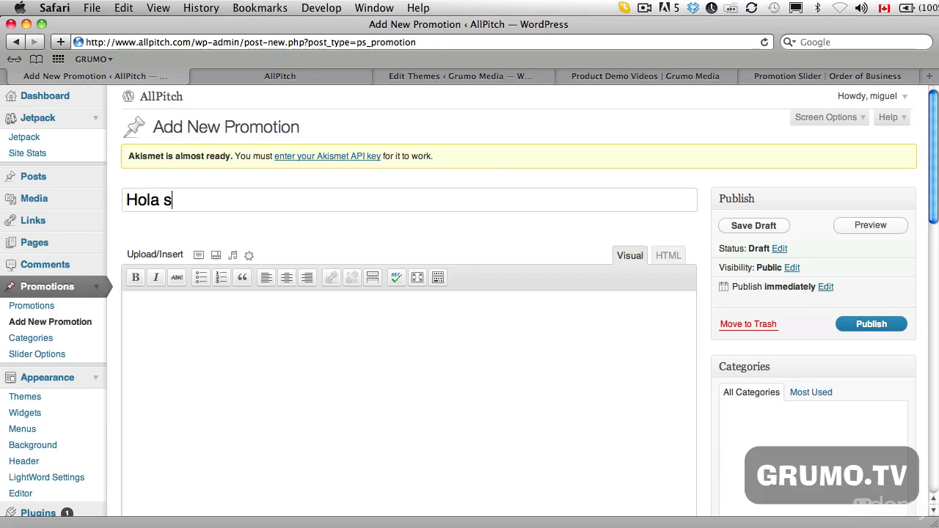
pyautogui.write('oy Miguel')
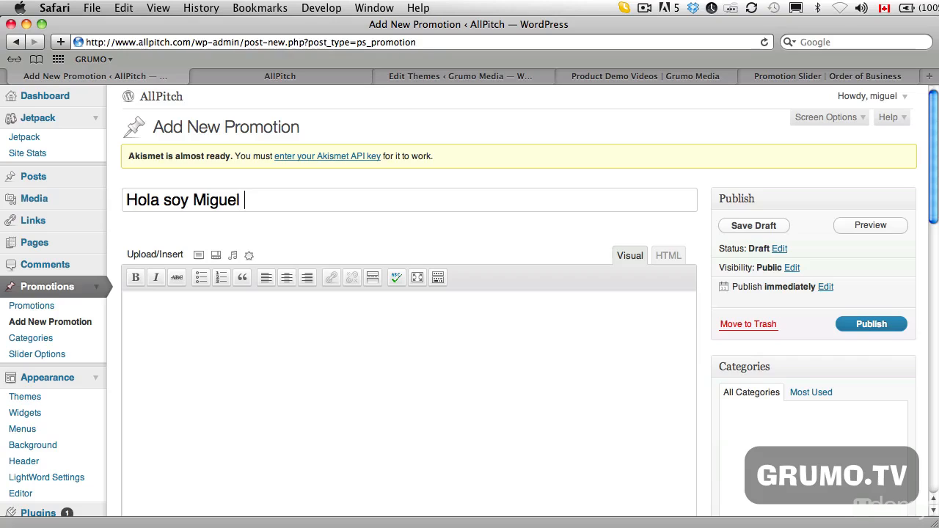
pyautogui.write(' como estas?')
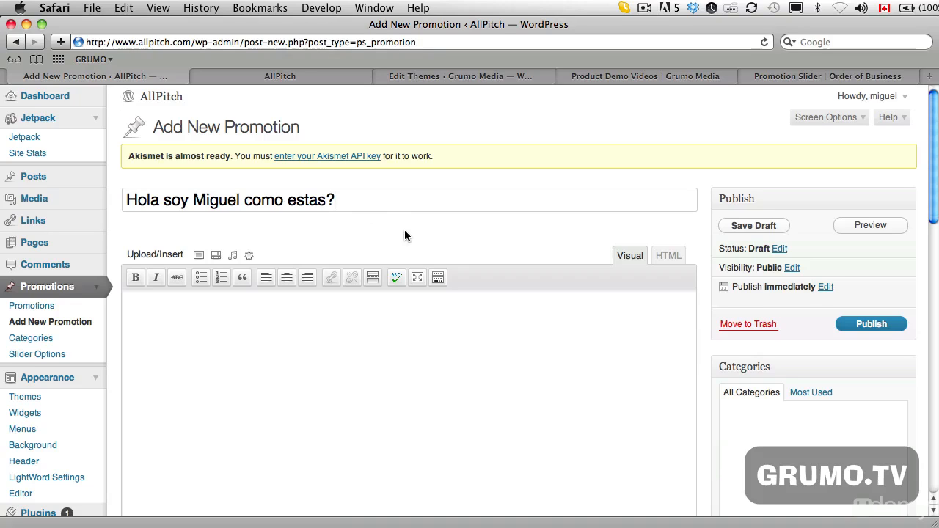
# - Upload the Desktop photo whose file name ends in nutso_02.jpeg to the second promotion
pyautogui.click(199, 257)
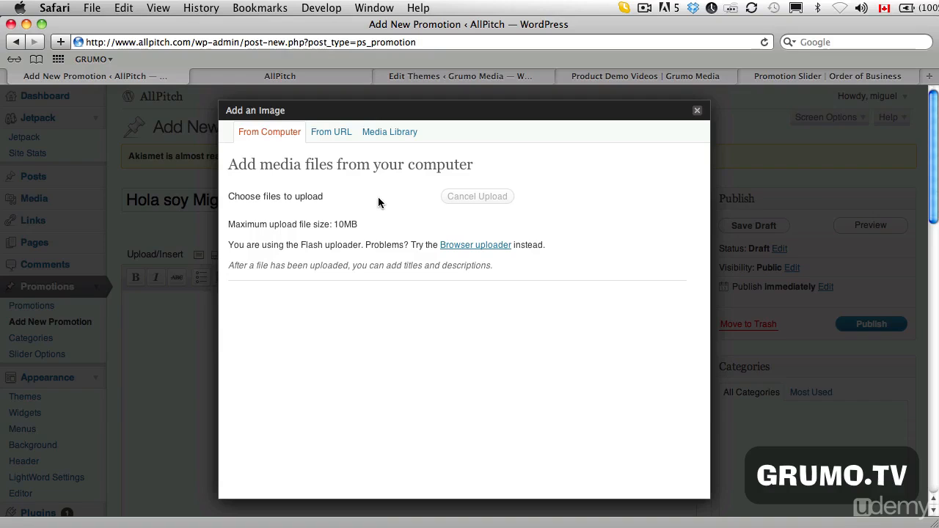
pyautogui.click(380, 197)
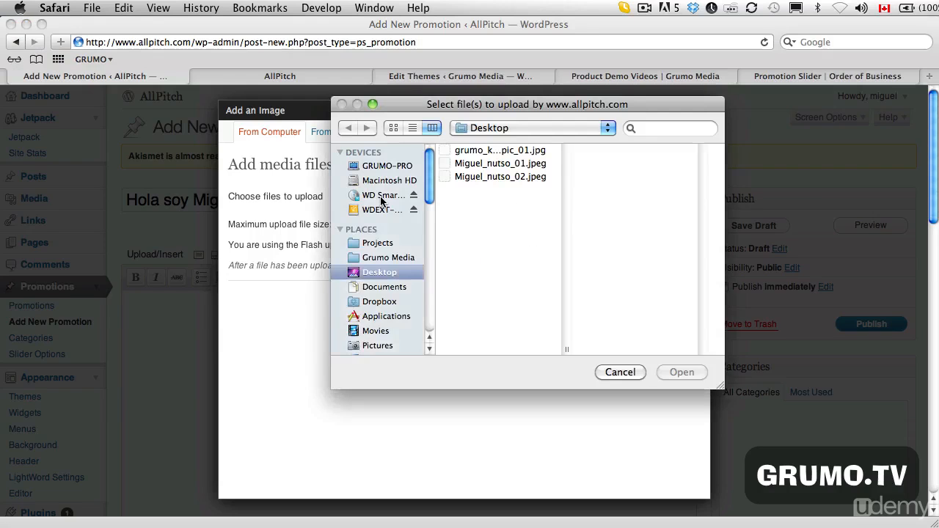
pyautogui.click(524, 166)
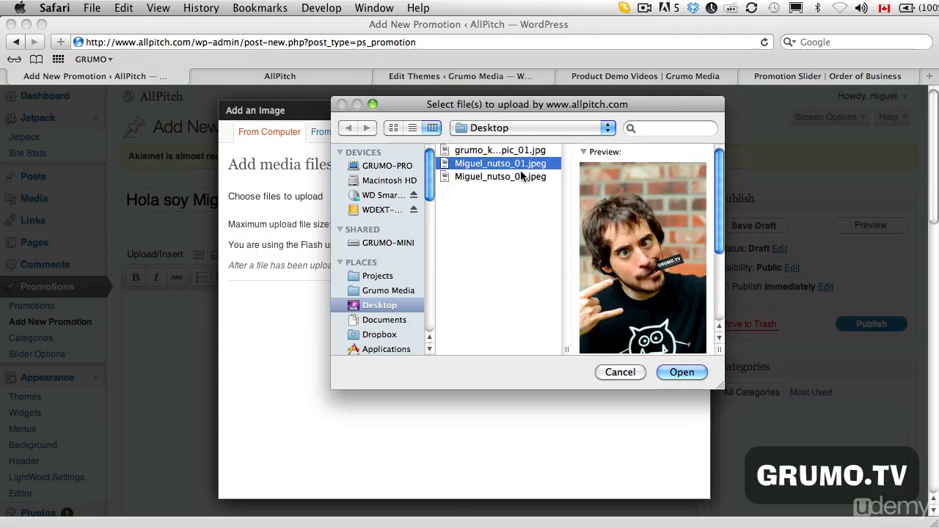
pyautogui.click(521, 176)
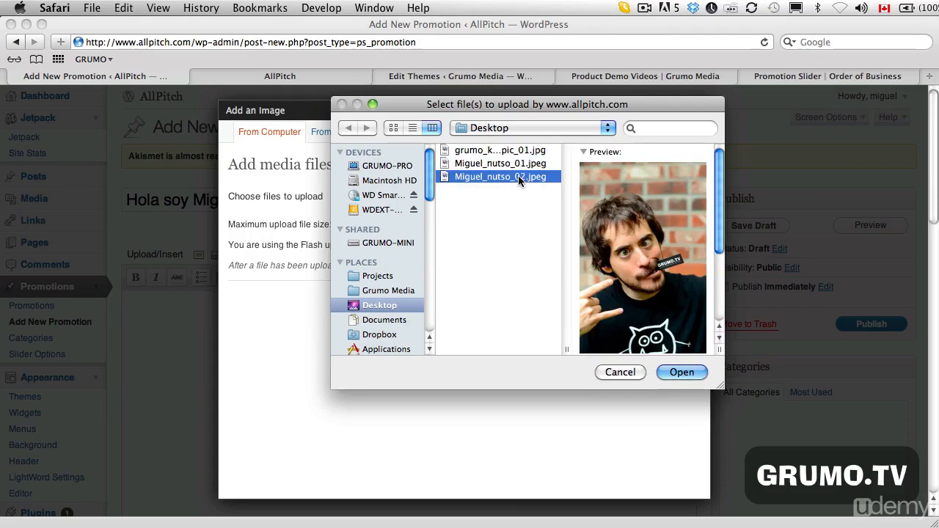
pyautogui.click(696, 372)
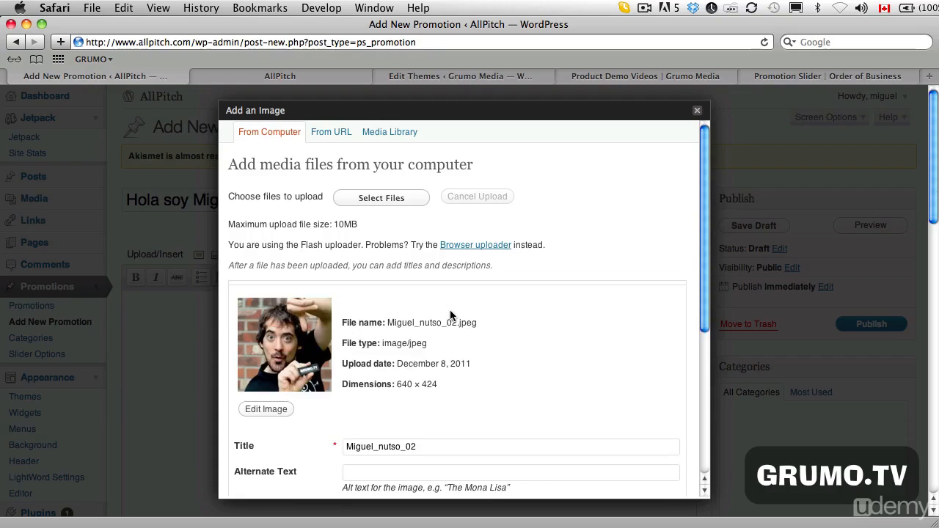
# - Use the uploaded nutso_02 photo as the featured image and publish the second promotion
pyautogui.scroll(-5, 509, 333)
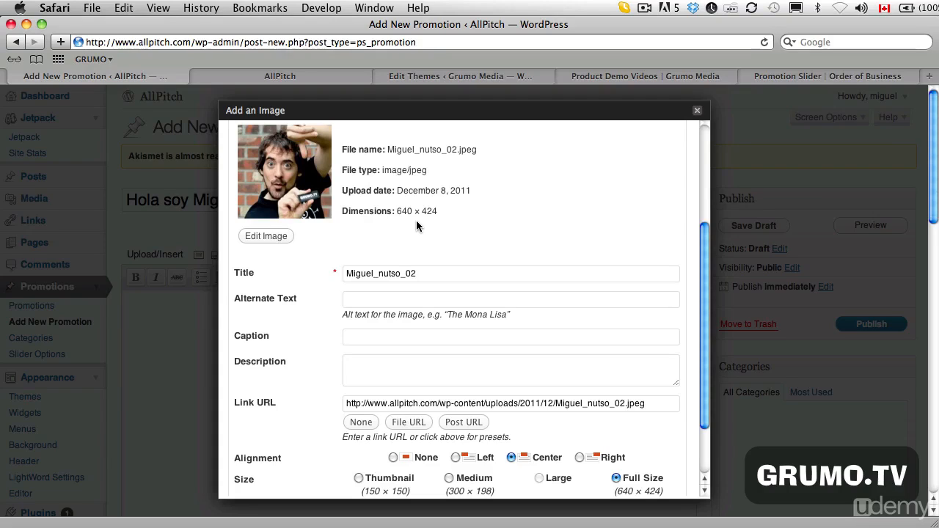
pyautogui.scroll(-3, 524, 244)
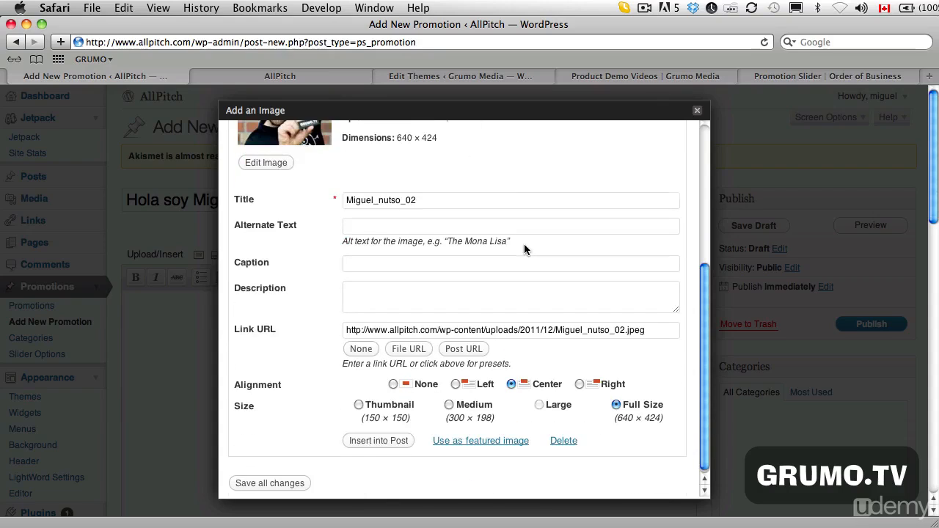
pyautogui.click(496, 438)
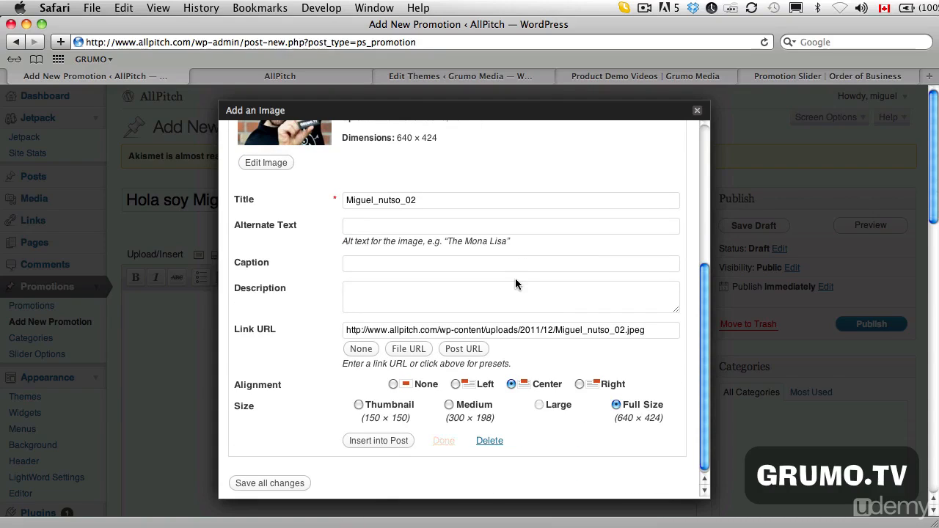
pyautogui.click(697, 110)
pyautogui.click(879, 331)
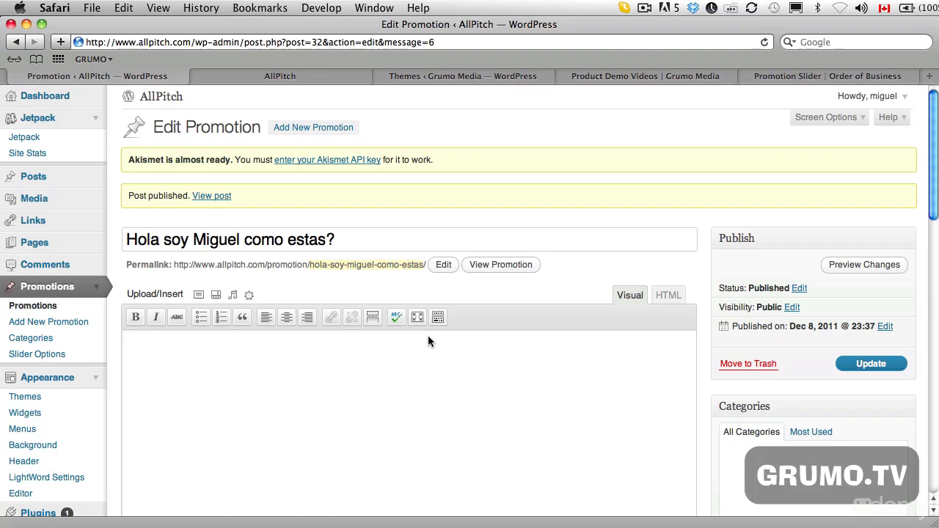
# - Check the Promotion Slider documentation on hardcoding the slider shortcode into a theme, and return to the WordPress admin
pyautogui.click(816, 79)
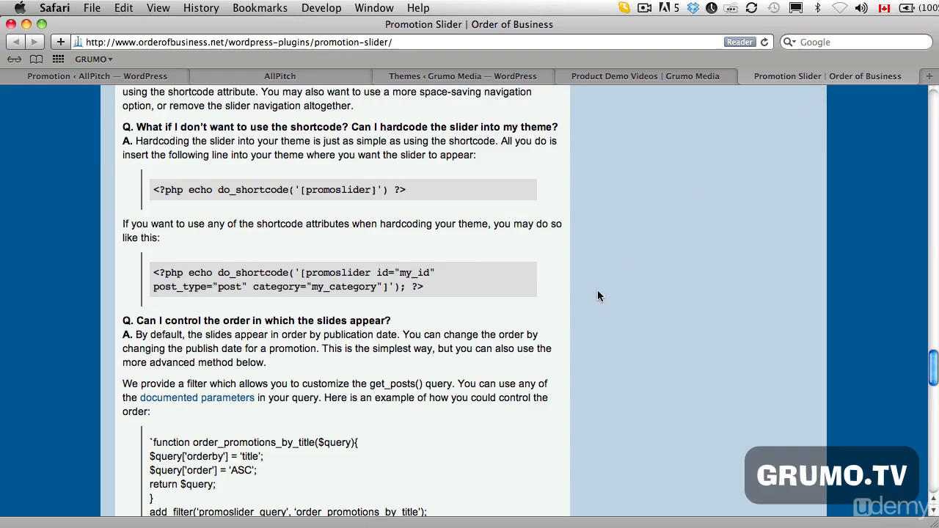
pyautogui.scroll(1, 604, 303)
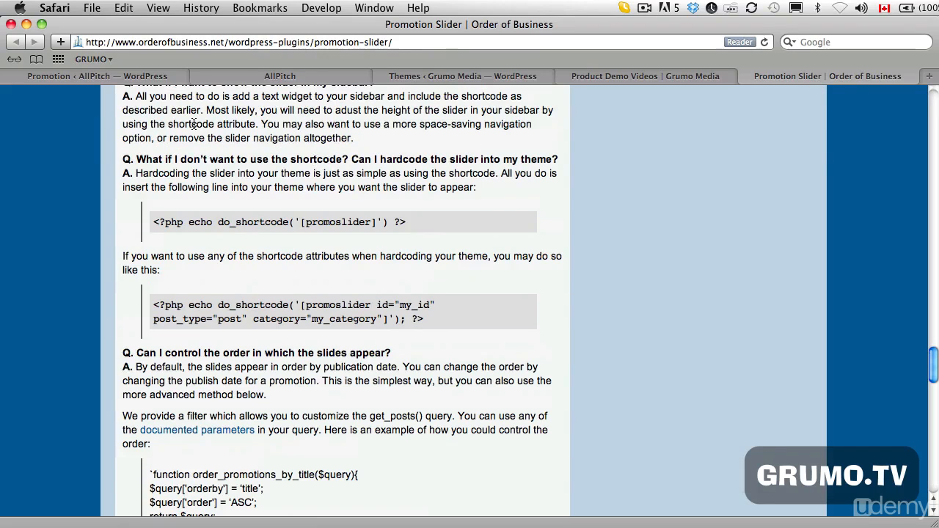
pyautogui.click(109, 78)
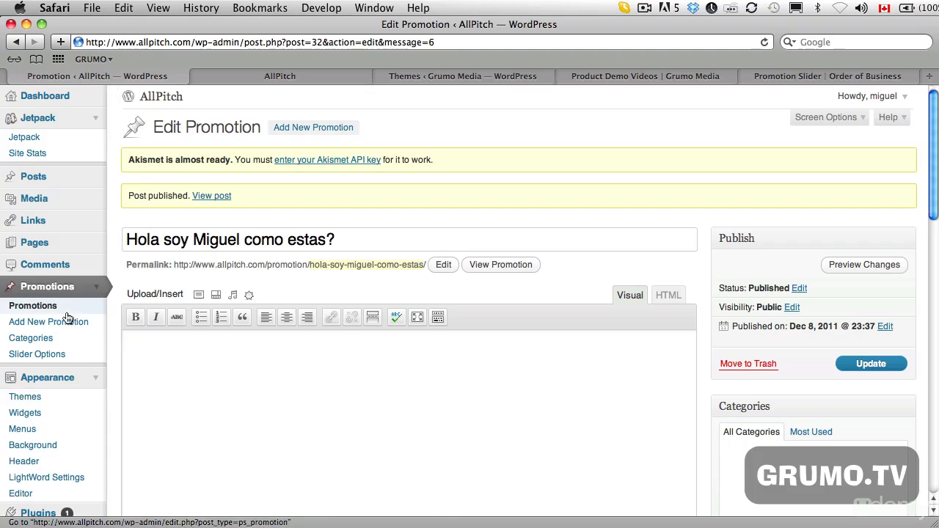
# - Open the Promotion Slider plugin's website from the list of installed plugins
pyautogui.scroll(-1, 76, 355)
pyautogui.scroll(-2, 73, 367)
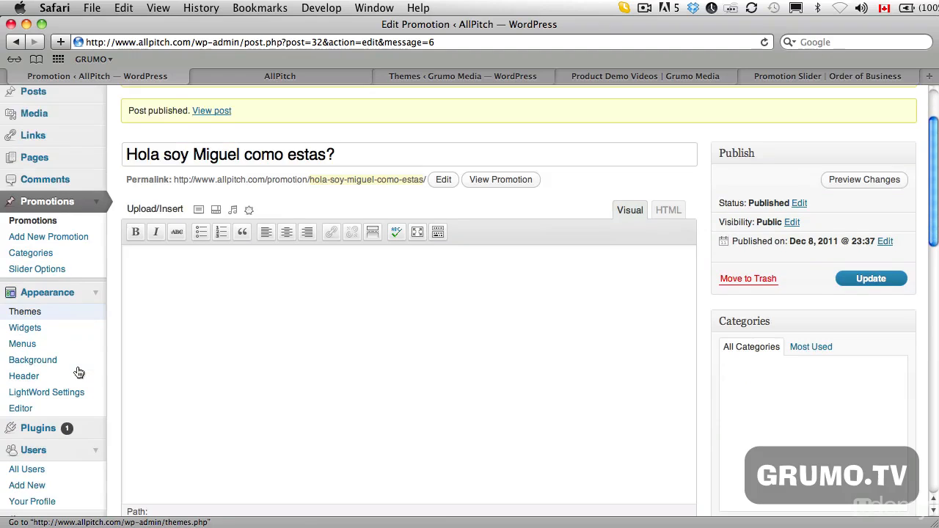
pyautogui.scroll(-1, 46, 374)
pyautogui.click(37, 396)
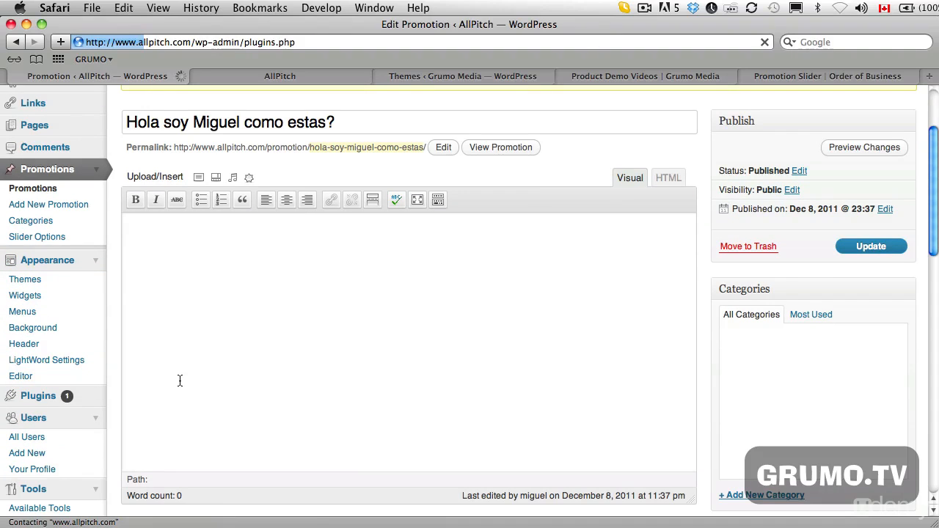
pyautogui.scroll(-5, 220, 363)
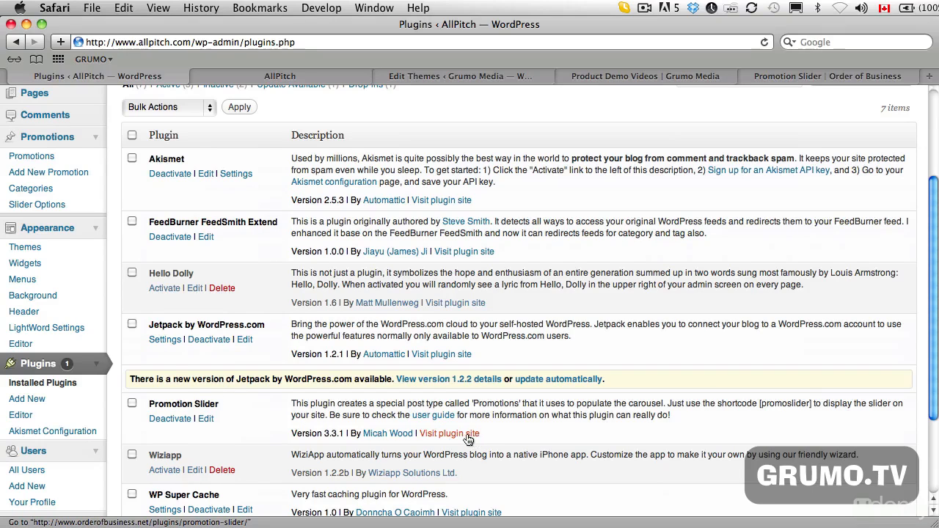
pyautogui.keyDown('super'); pyautogui.click(467, 433); pyautogui.keyUp('super')
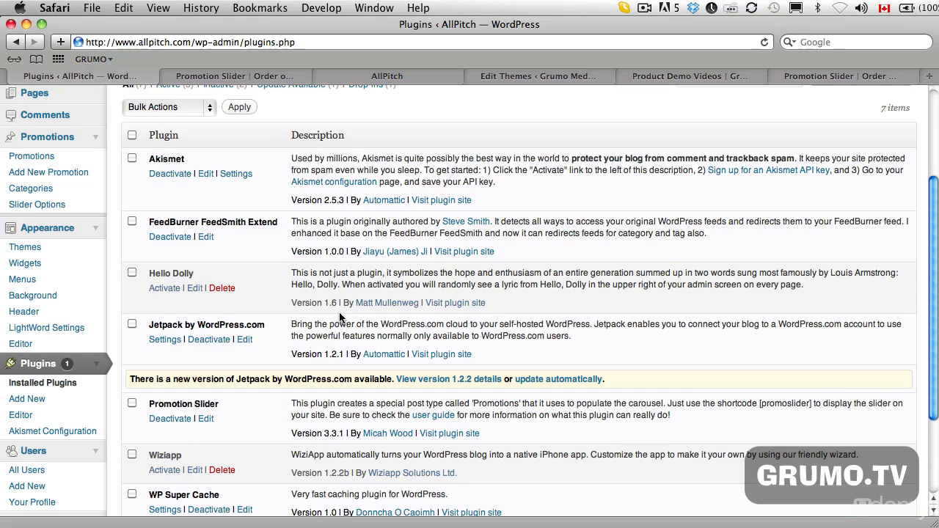
# - Copy the [promoslider] shortcode from the Installation section of the Promotion Slider page
pyautogui.click(286, 79)
pyautogui.scroll(-5, 372, 370)
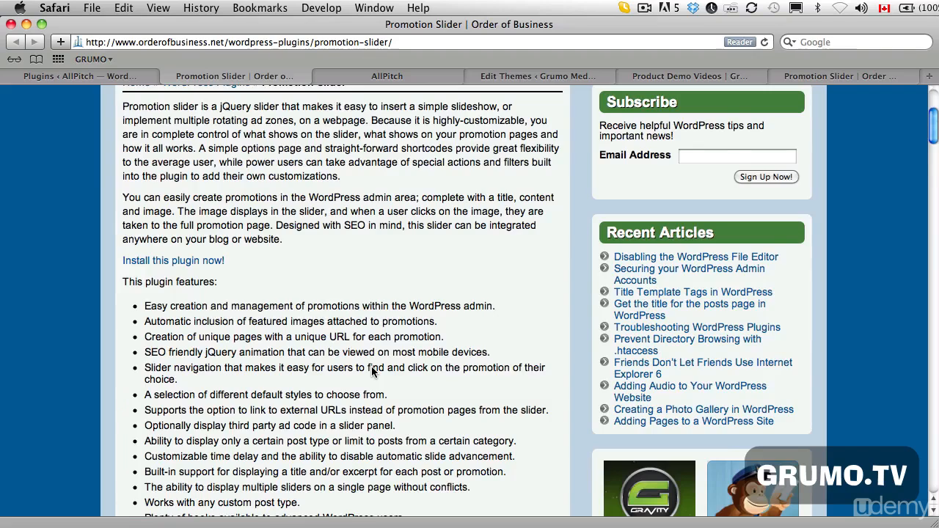
pyautogui.scroll(-10, 372, 371)
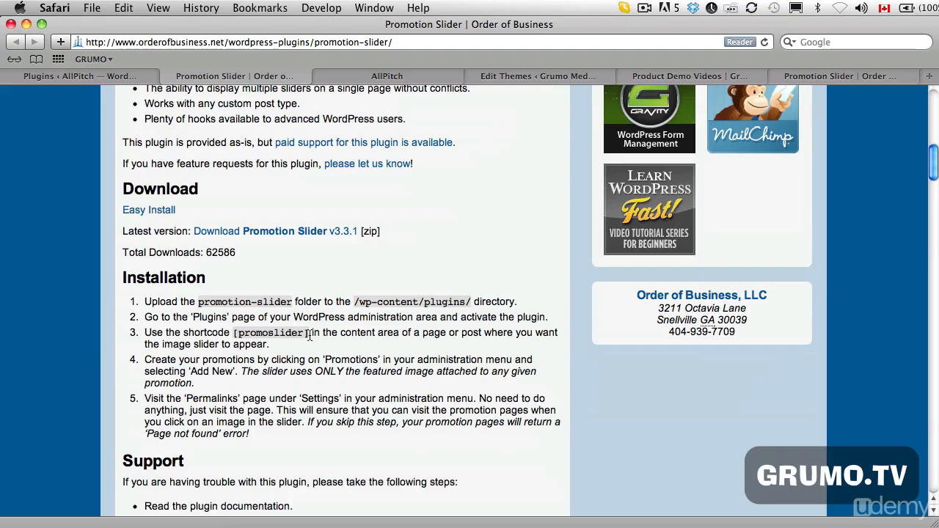
pyautogui.moveTo(308, 332); pyautogui.dragTo(235, 333)
pyautogui.press('super+c')
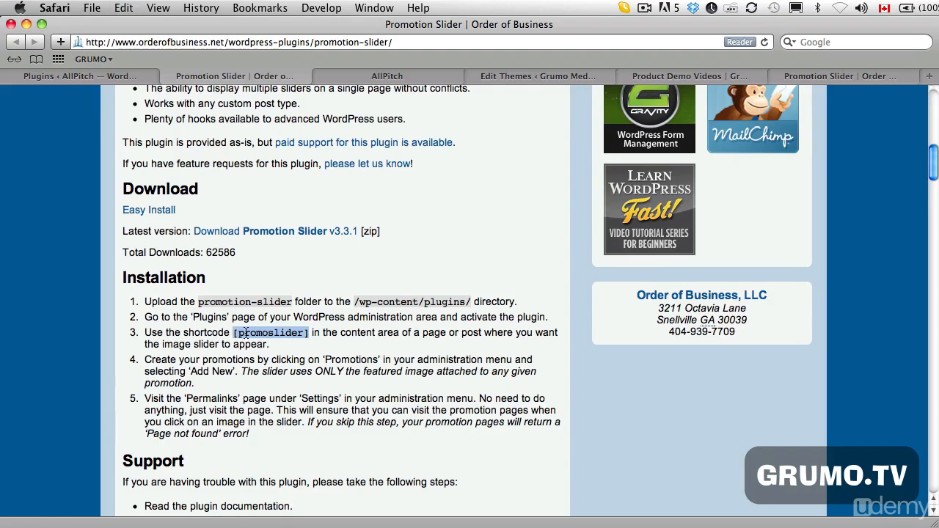
# - Return to the WordPress admin and open the post "Lorem Ipsum Oh Yeah!" for editing in HTML mode
pyautogui.click(100, 76)
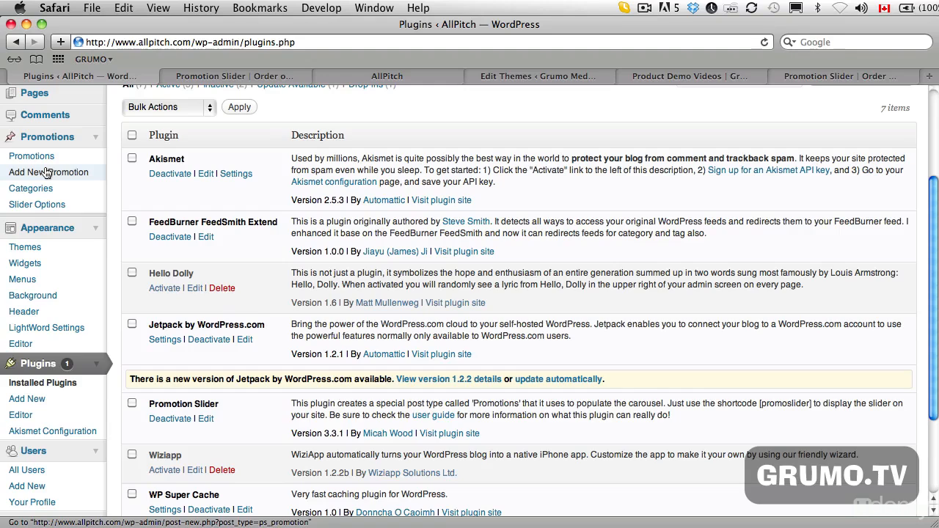
pyautogui.scroll(3, 67, 258)
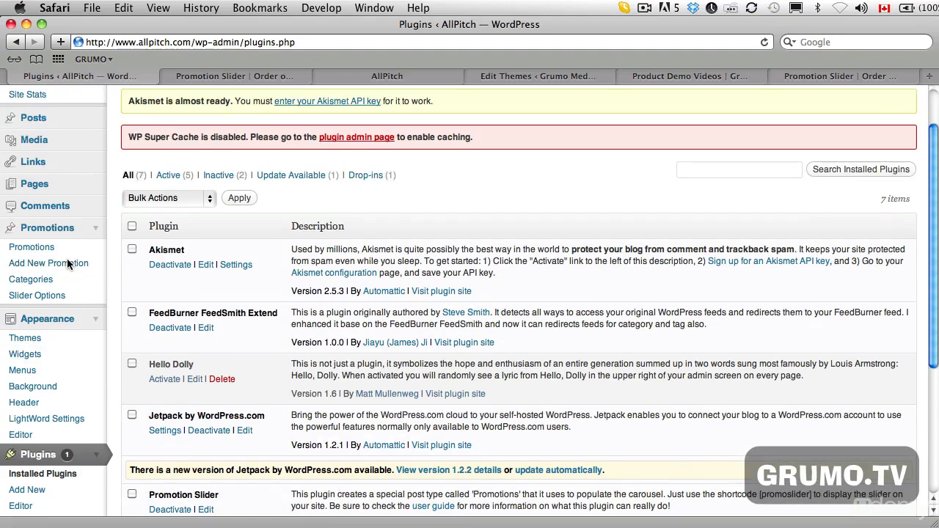
pyautogui.click(37, 118)
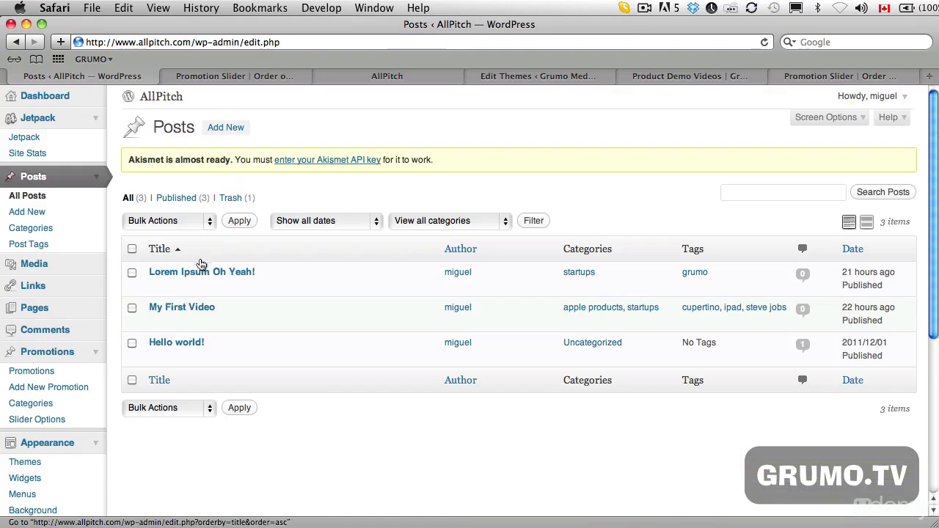
pyautogui.click(201, 272)
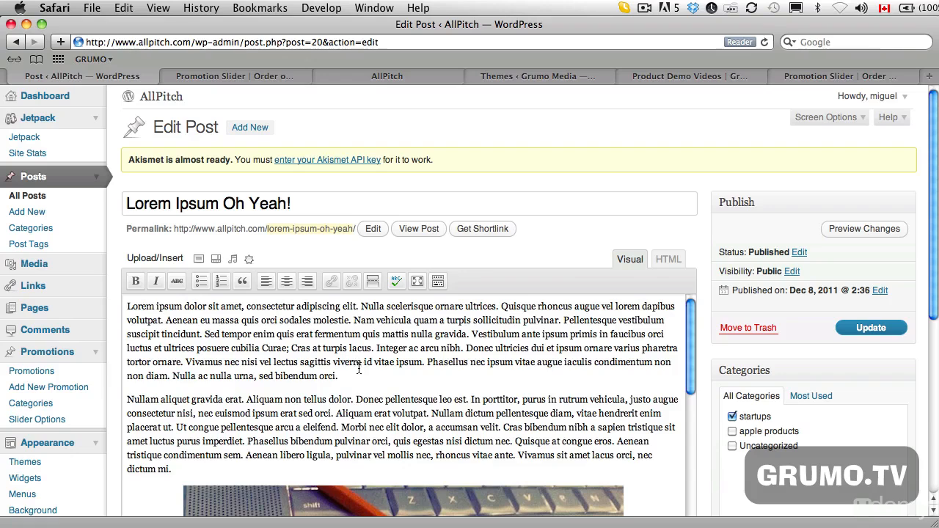
pyautogui.click(668, 259)
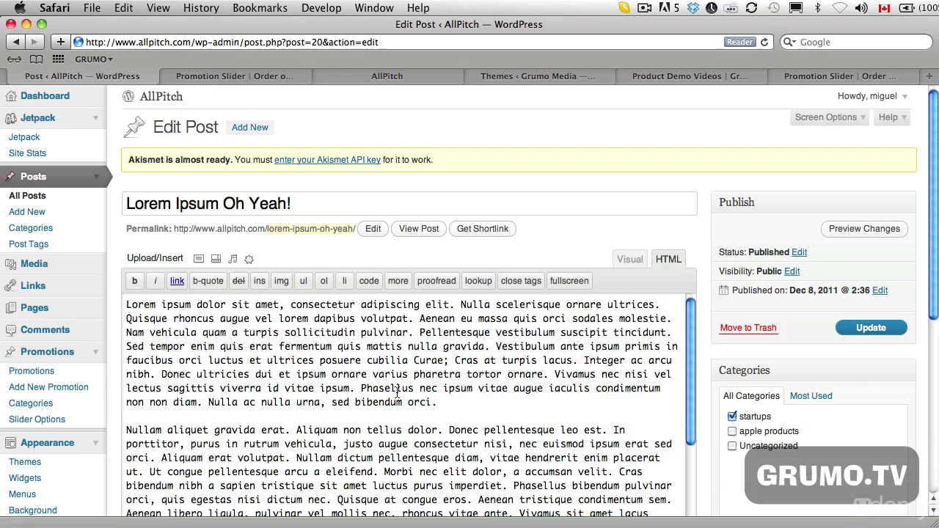
# - Insert the [promoslider] shortcode on its own line above the post's first paragraph and update the post
pyautogui.scroll(-1, 397, 392)
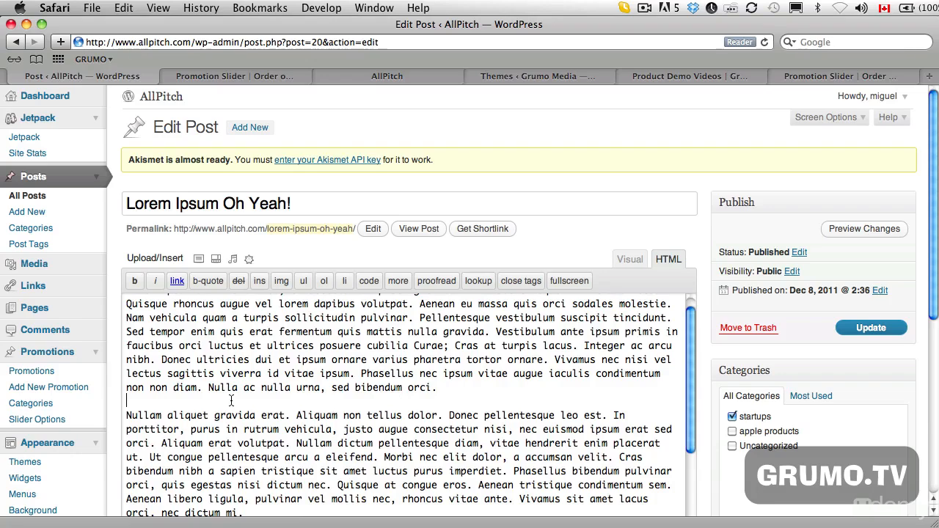
pyautogui.scroll(1, 176, 347)
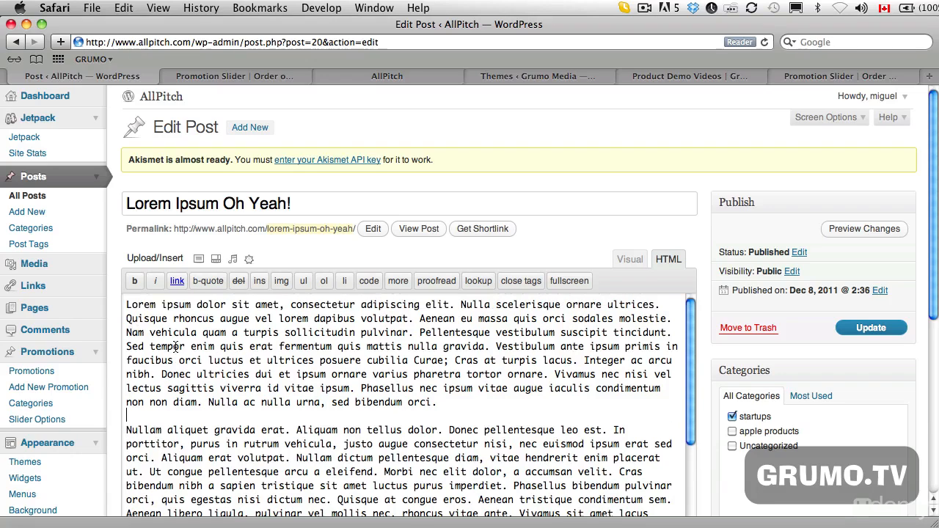
pyautogui.click(127, 305)
pyautogui.press('Return')
pyautogui.press('Return')
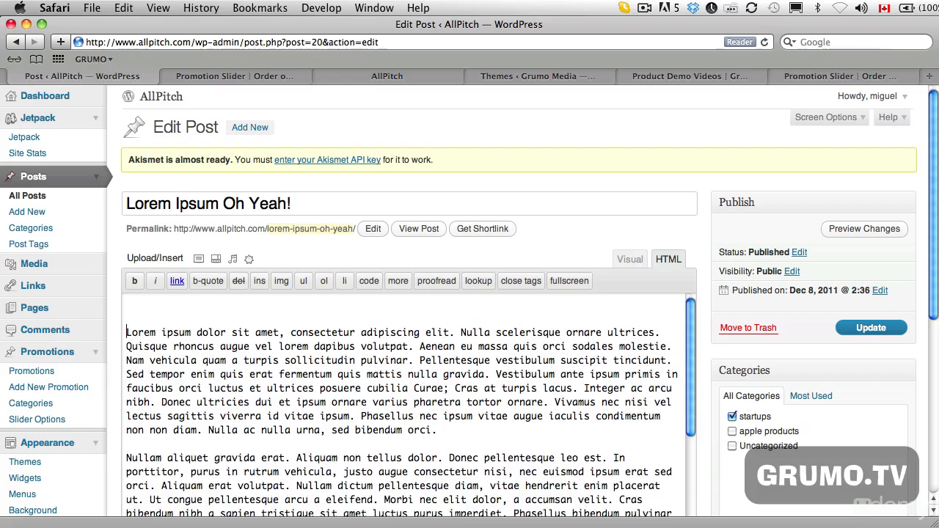
pyautogui.press('super+v')
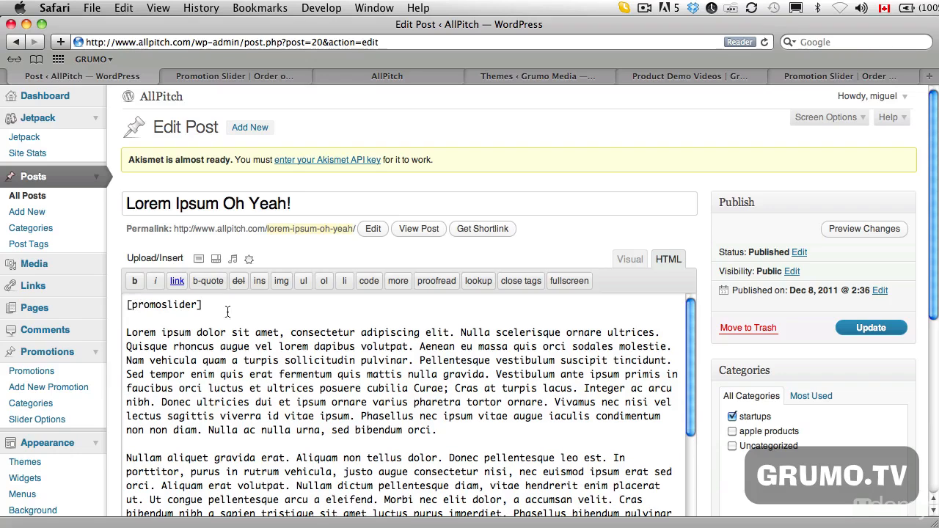
pyautogui.click(883, 327)
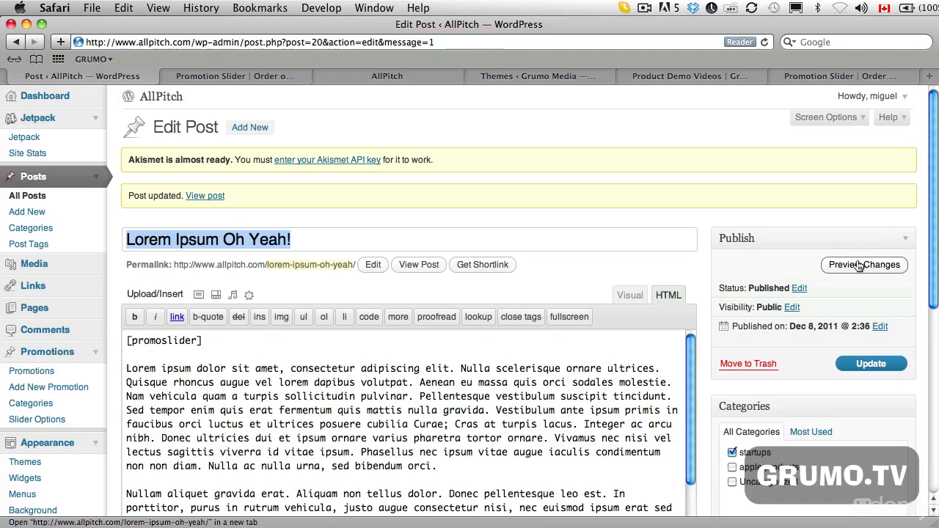
# - Preview the updated post and step through the promotion images in its slider
pyautogui.click(860, 266)
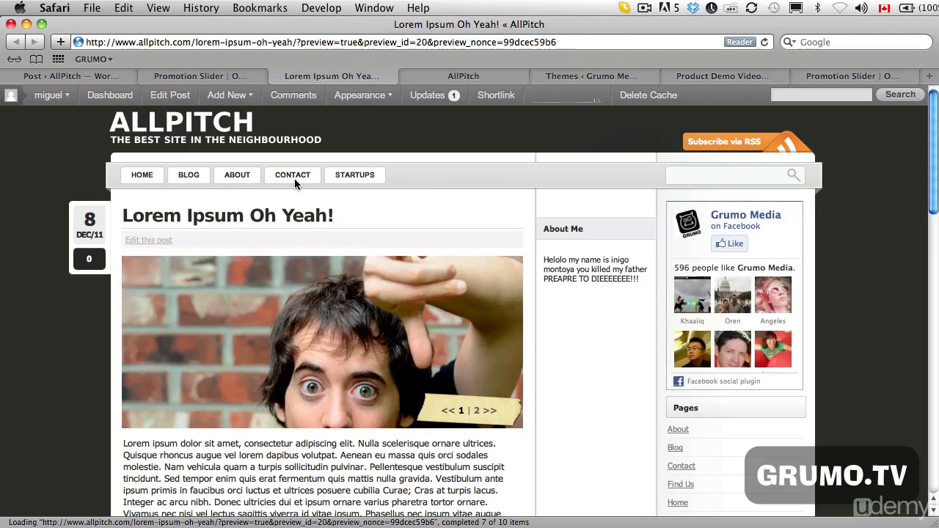
pyautogui.scroll(-3, 331, 448)
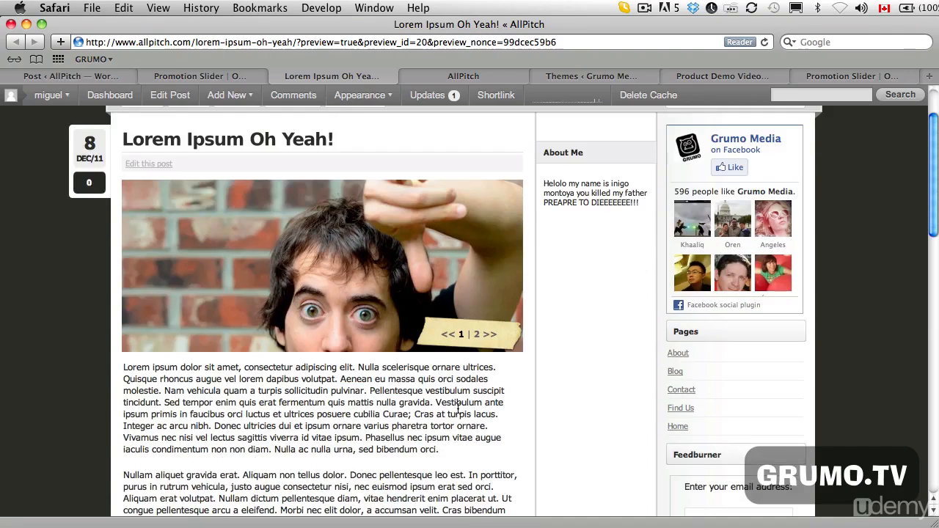
pyautogui.click(485, 337)
pyautogui.click(485, 339)
pyautogui.click(486, 338)
pyautogui.click(485, 338)
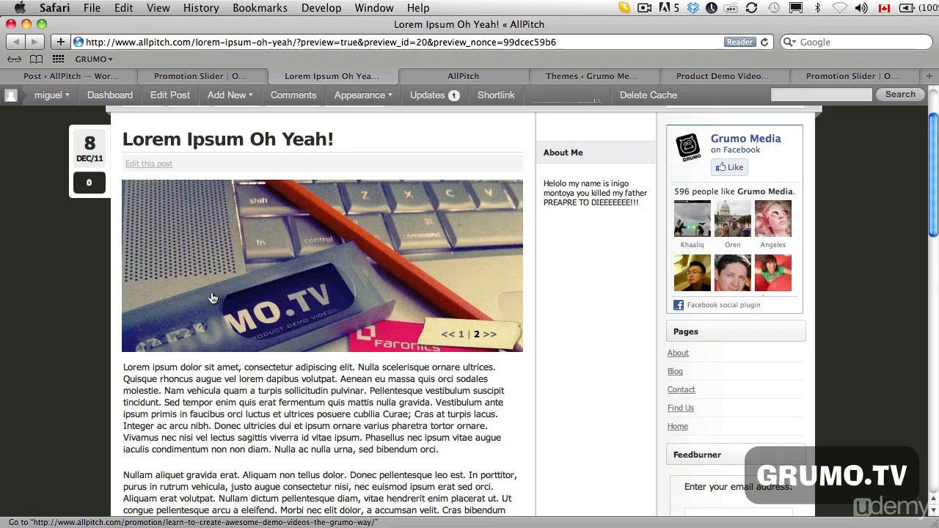
pyautogui.click(484, 341)
pyautogui.click(485, 340)
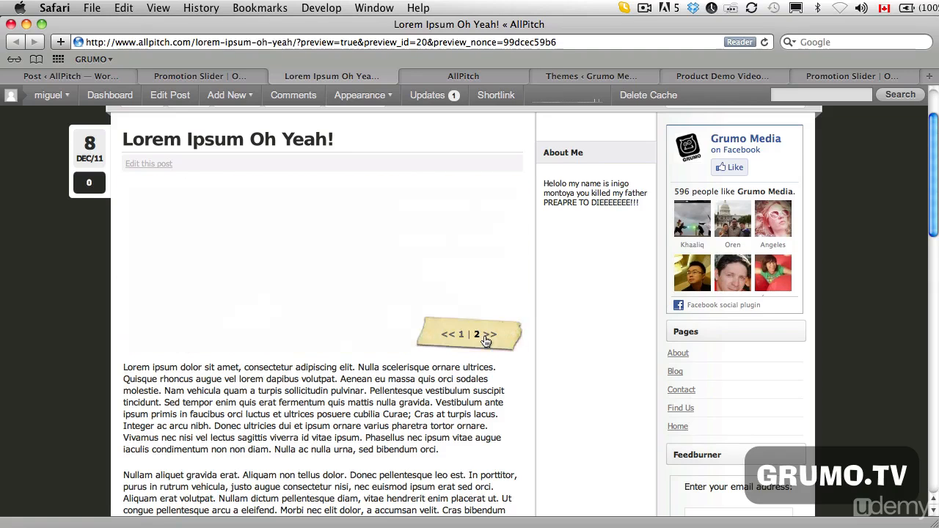
pyautogui.click(485, 340)
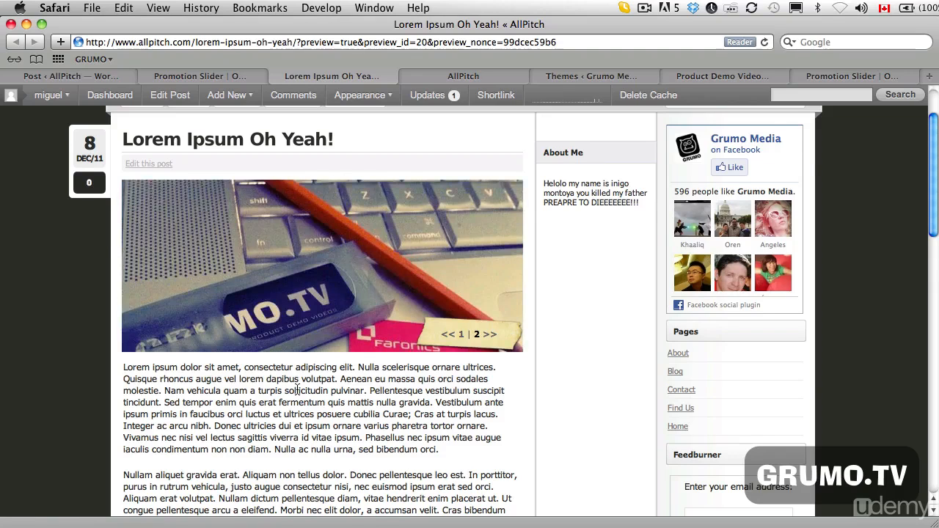
# - View the site's Startups category page to check the slider within the post there
pyautogui.scroll(3, 297, 389)
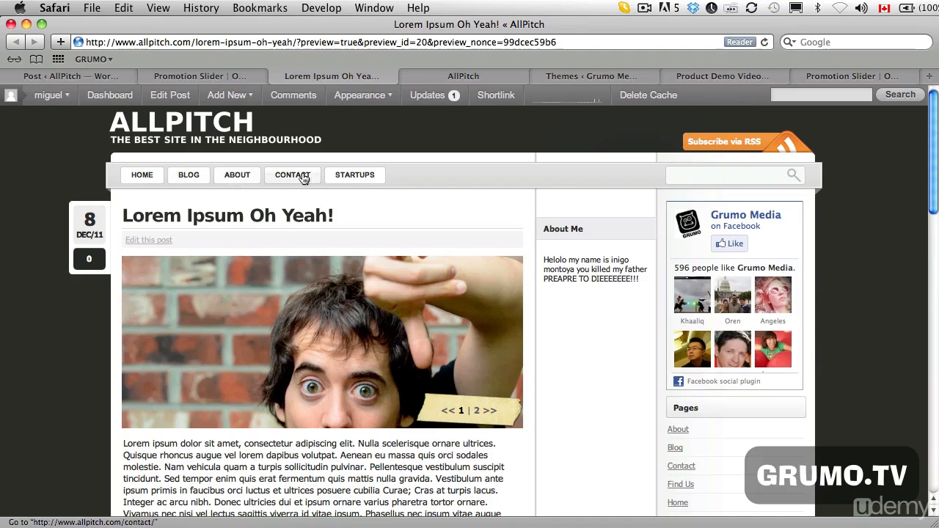
pyautogui.click(347, 176)
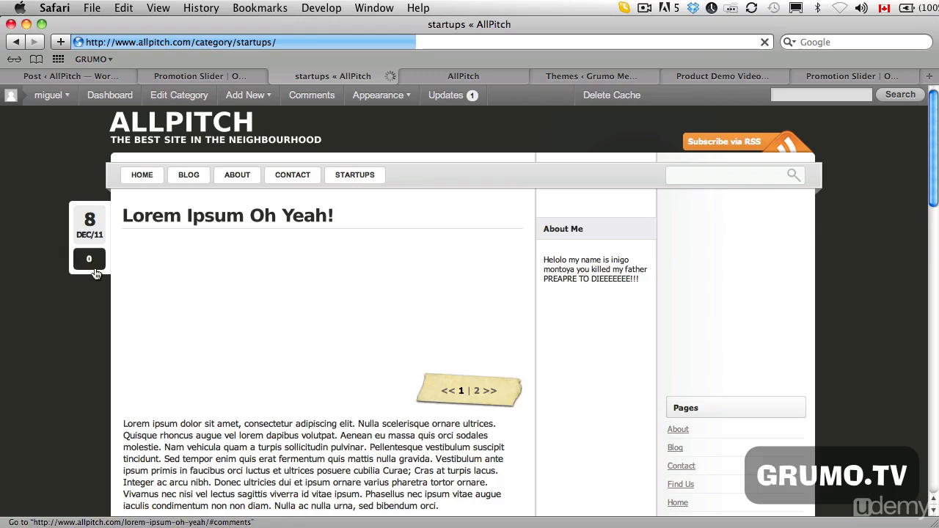
pyautogui.scroll(-3, 86, 280)
pyautogui.scroll(-2, 85, 280)
pyautogui.scroll(5, 85, 279)
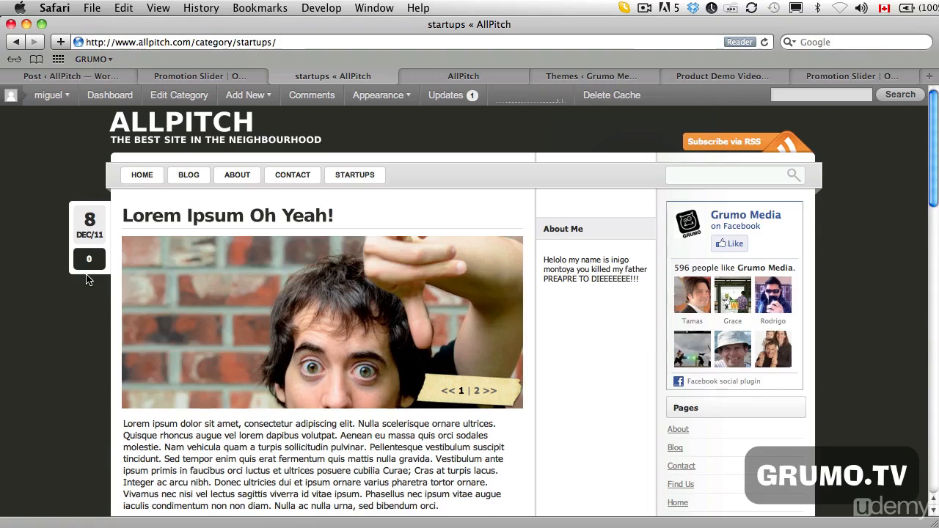
# - Check the site's Home and Blog pages for the promotion slider
pyautogui.click(142, 176)
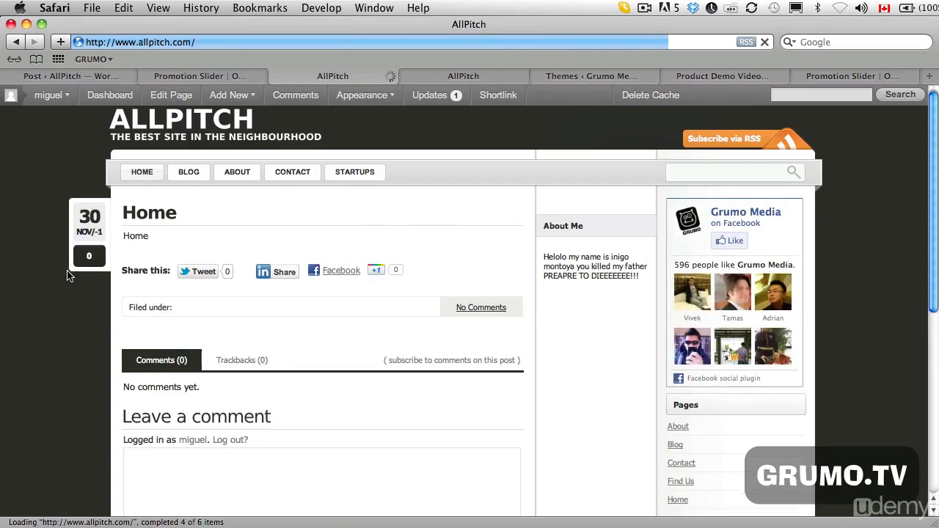
pyautogui.scroll(-5, 67, 274)
pyautogui.scroll(5, 67, 274)
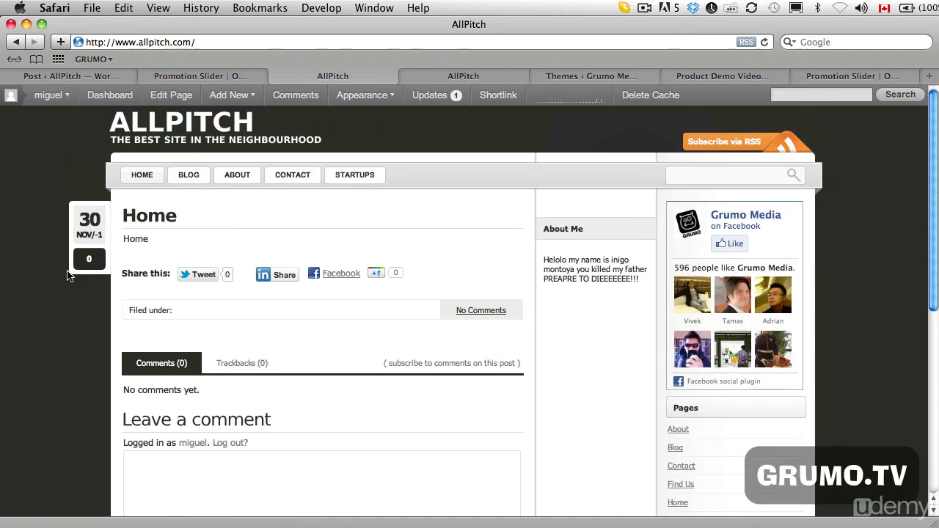
pyautogui.click(190, 176)
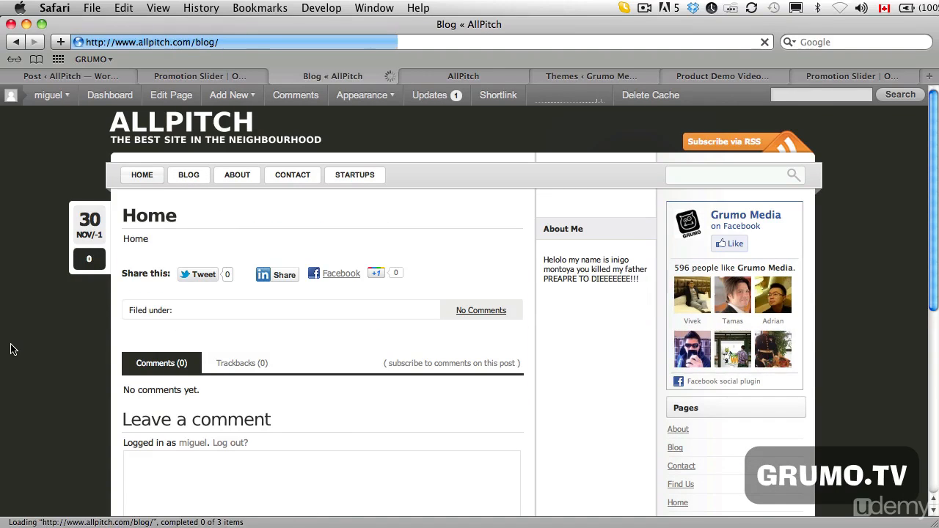
pyautogui.scroll(-5, 11, 350)
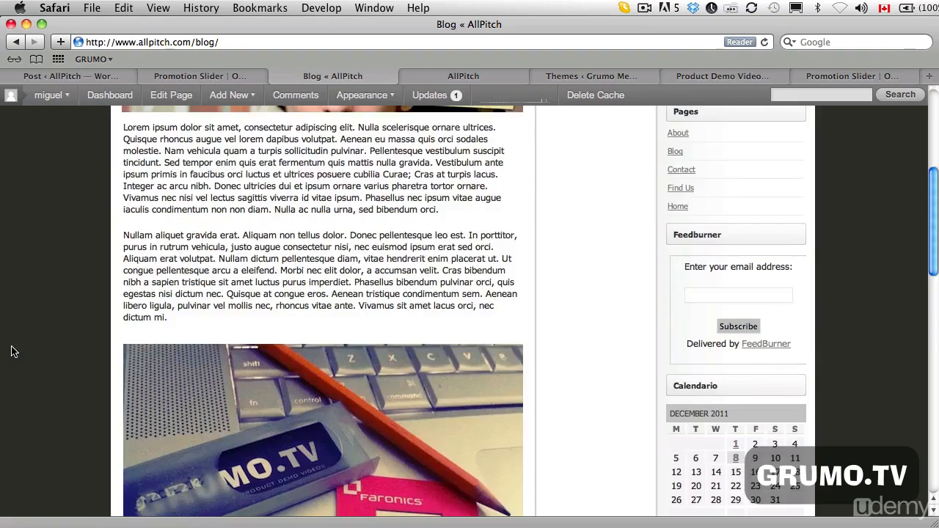
pyautogui.scroll(-10, 11, 351)
pyautogui.scroll(15, 11, 352)
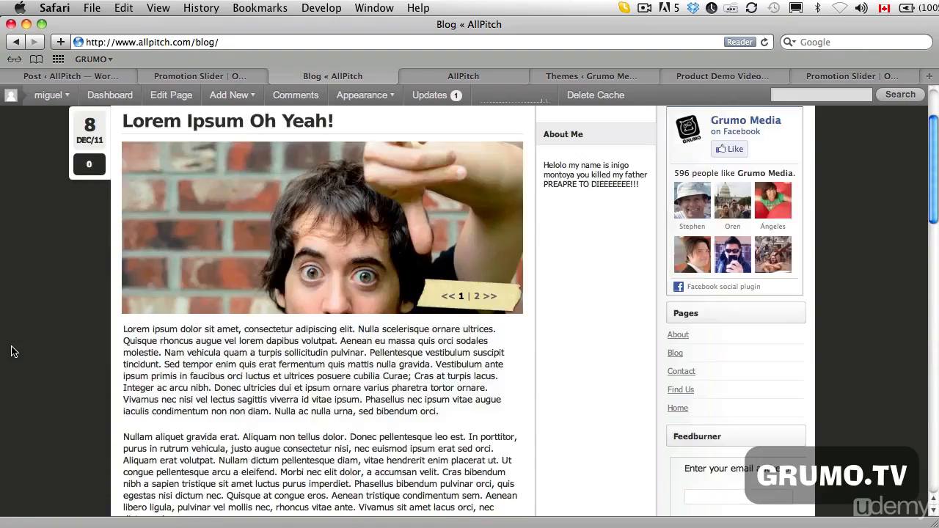
pyautogui.scroll(3, 11, 352)
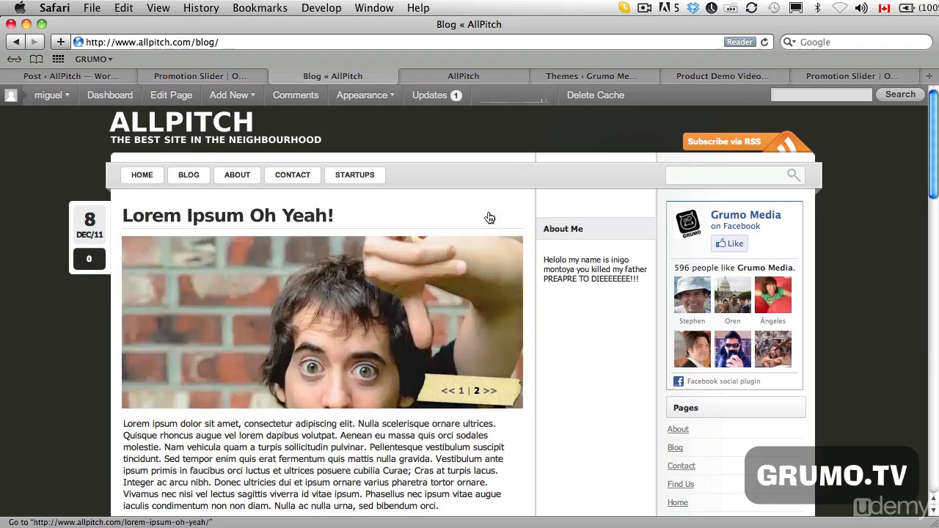
# - Examine how the slider sits above the posts on the Grumo Media homepage
pyautogui.click(707, 76)
pyautogui.scroll(-3, 250, 385)
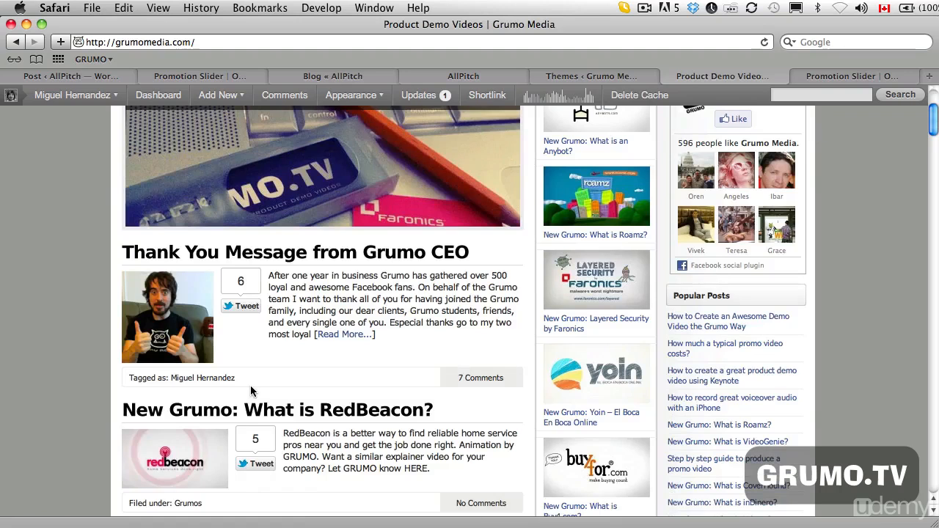
pyautogui.scroll(-3, 250, 388)
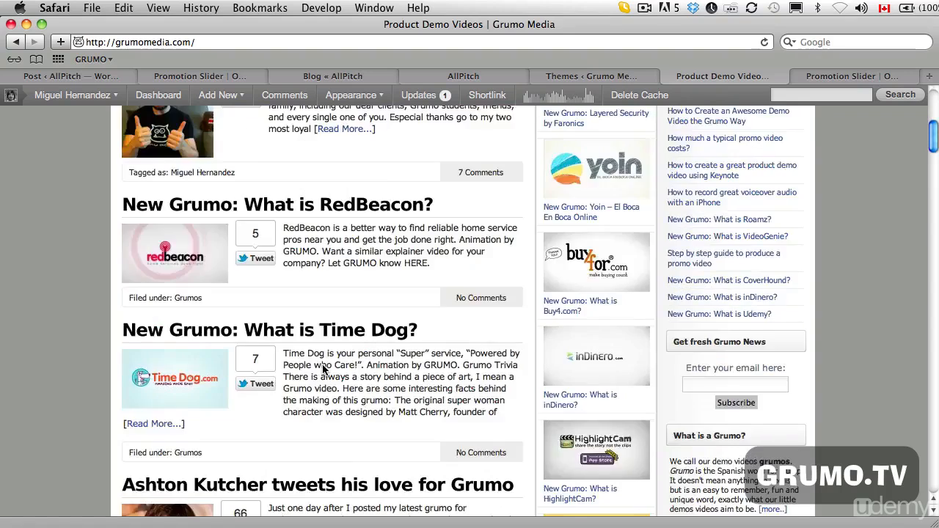
pyautogui.scroll(5, 227, 266)
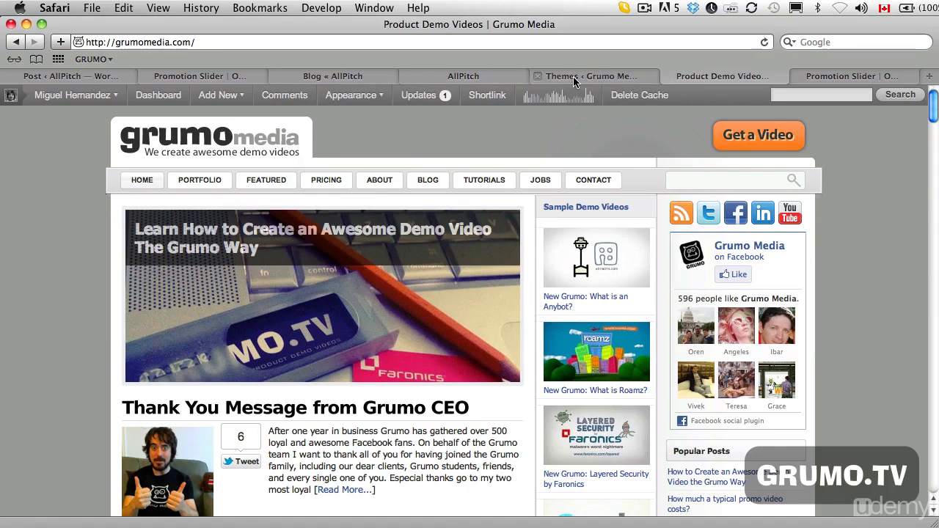
# - Copy the line <?php echo do_shortcode('[promoslider]') ?> from the hardcoding answer in the Promotion Slider documentation's FAQ
pyautogui.click(200, 76)
pyautogui.scroll(-3, 348, 247)
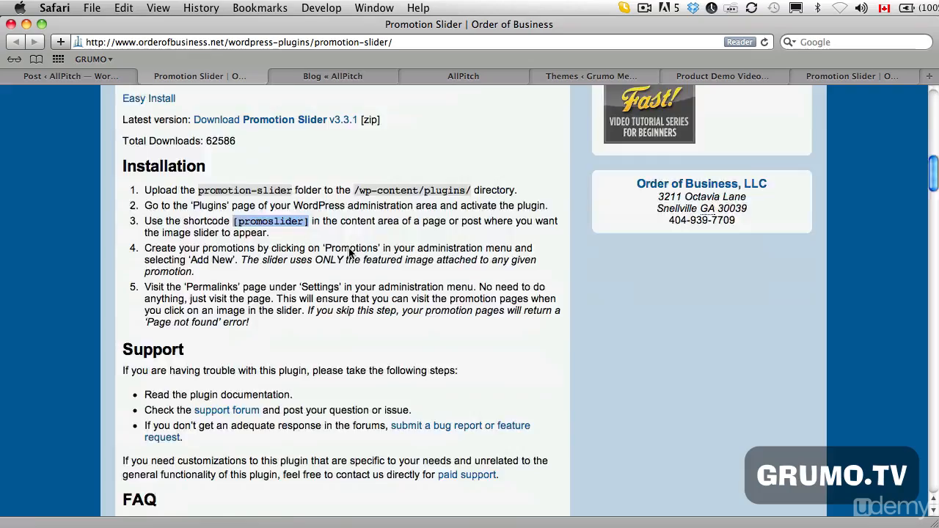
pyautogui.scroll(-20, 348, 251)
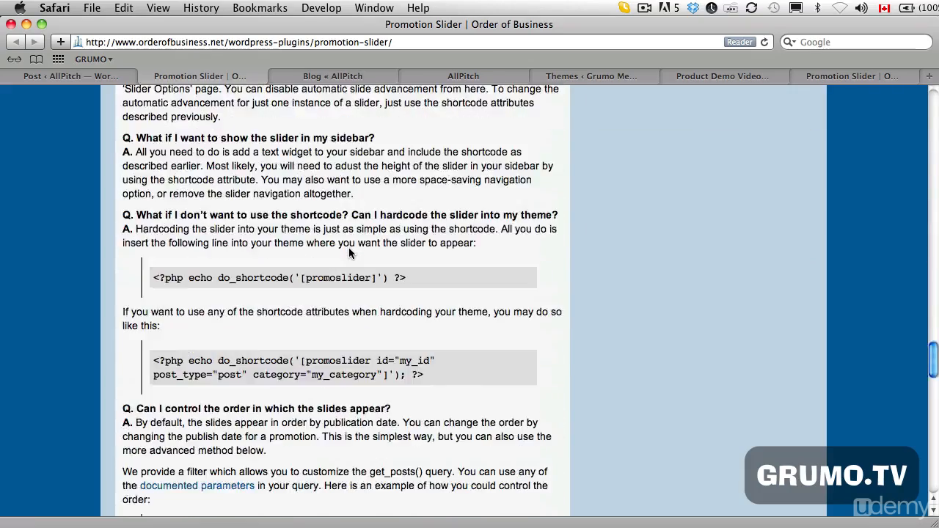
pyautogui.scroll(-8, 349, 253)
pyautogui.scroll(6, 349, 253)
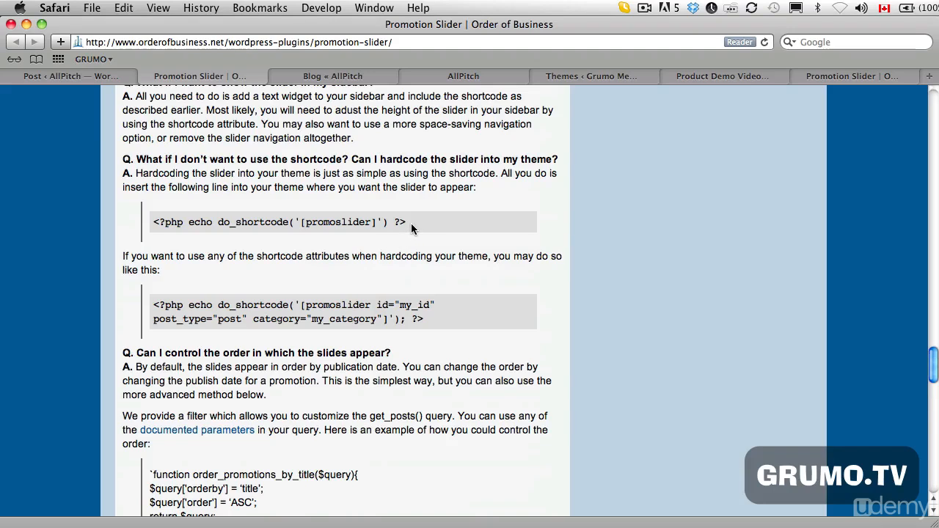
pyautogui.moveTo(408, 224); pyautogui.dragTo(155, 227)
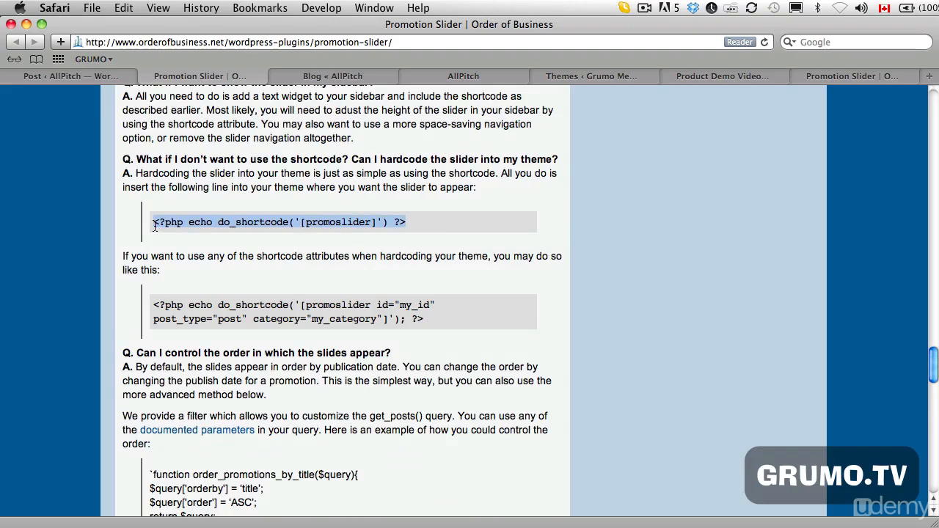
# - Open the LightWord theme's Main Index Template (index.php) for editing in the AllPitch admin
pyautogui.click(62, 76)
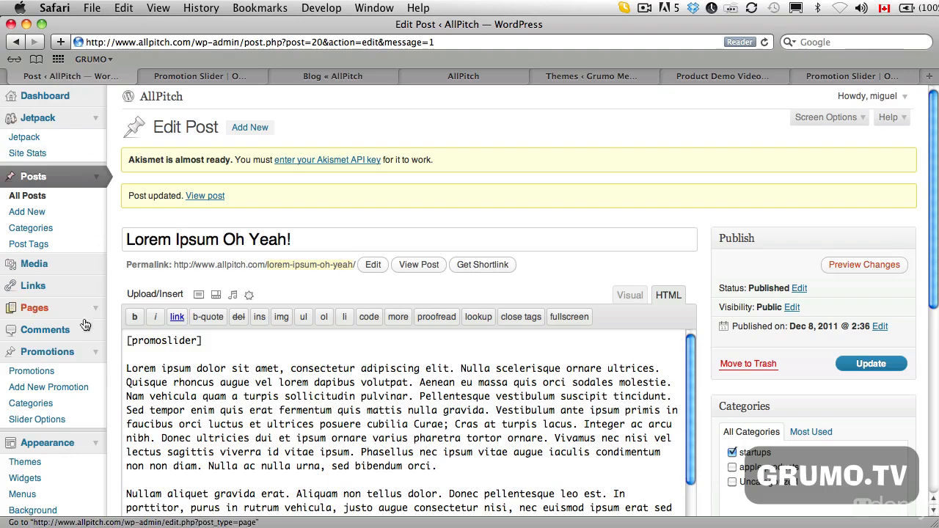
pyautogui.scroll(-2, 94, 446)
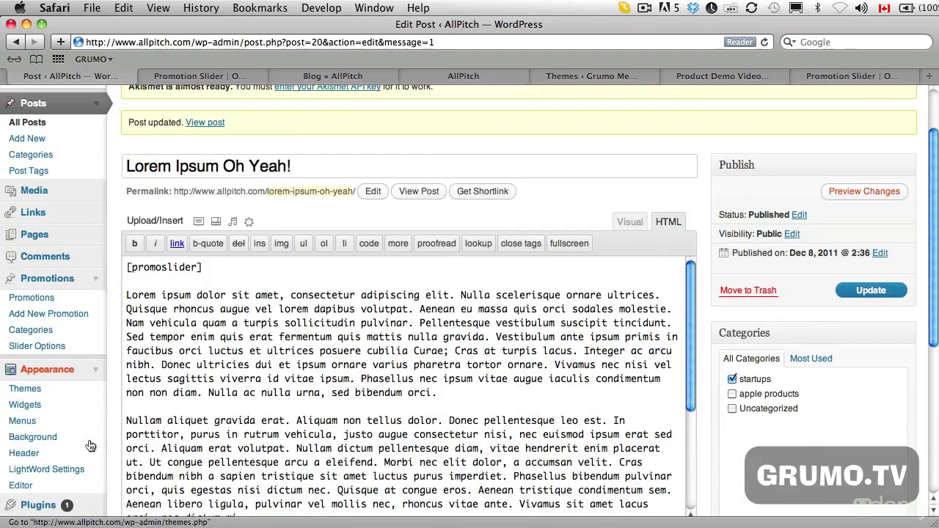
pyautogui.click(37, 488)
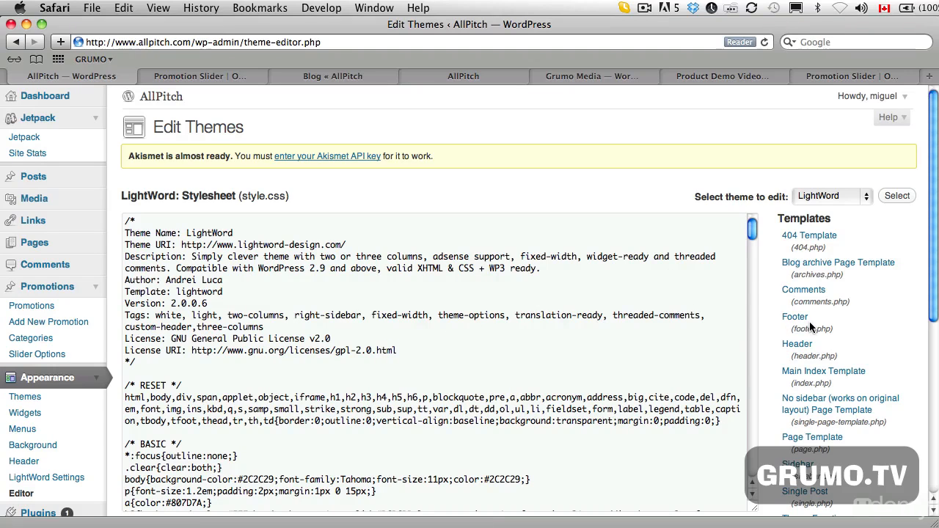
pyautogui.click(818, 373)
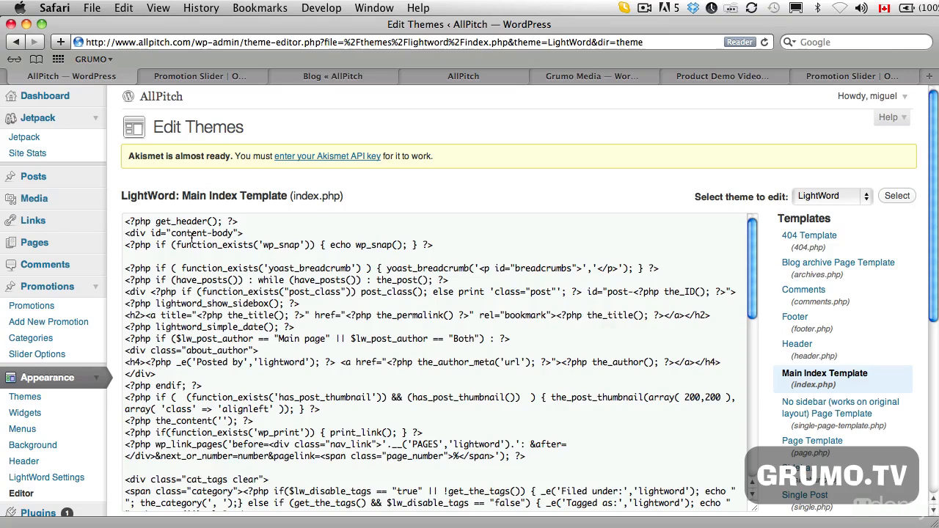
# - Insert the copied promoslider PHP line below the content-body div in index.php and update the file
pyautogui.click(266, 235)
pyautogui.press('Return')
pyautogui.press('Return')
pyautogui.press('Return')
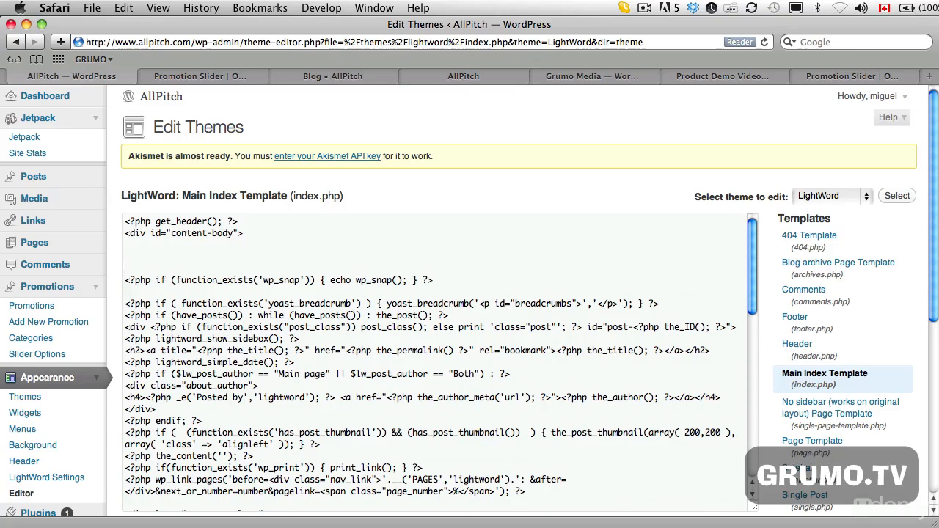
pyautogui.write("<?php echo do_shortcode('[promoslider]'); ?>")
pyautogui.scroll(-2, 436, 363)
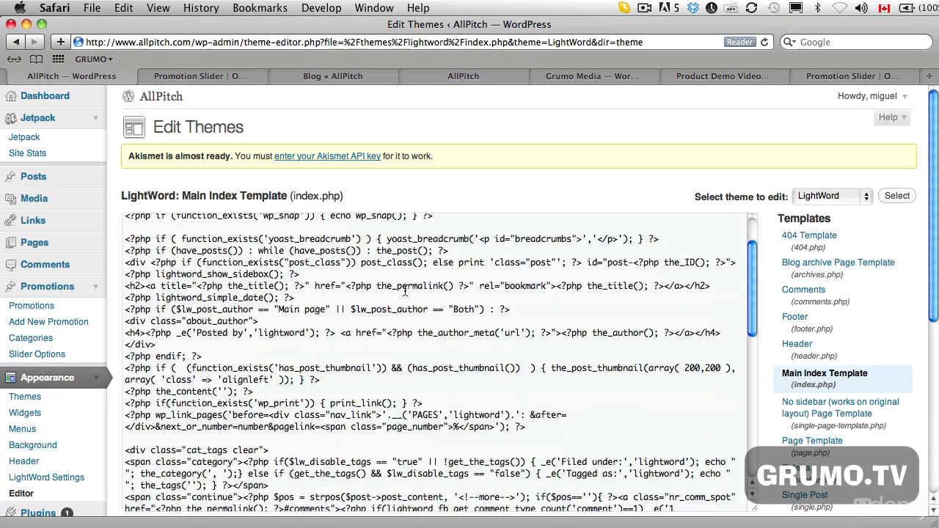
pyautogui.scroll(-5, 836, 410)
pyautogui.click(156, 339)
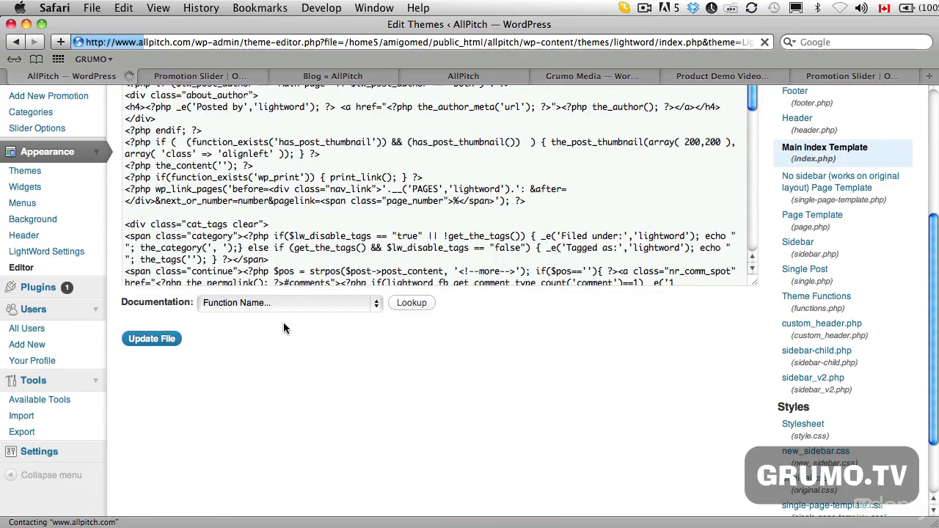
# - Check the AllPitch Home page for the slider above the page content
pyautogui.click(226, 74)
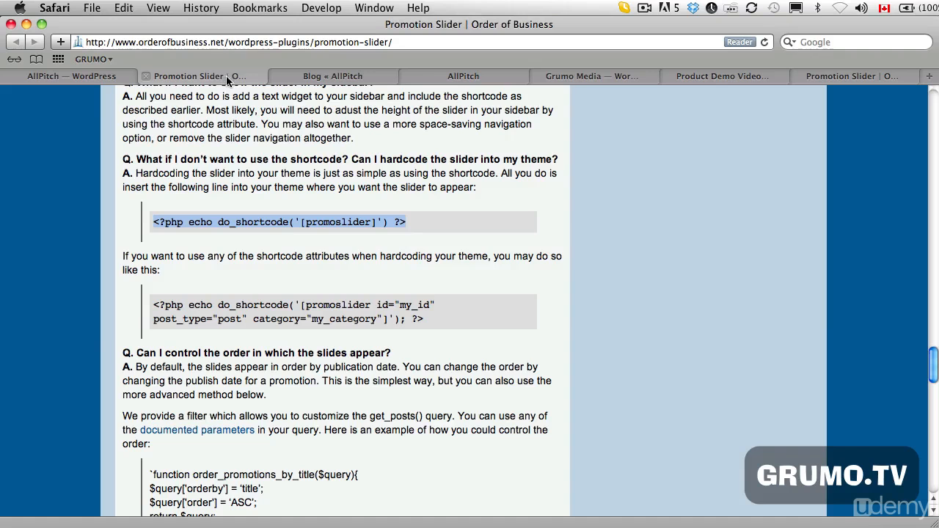
pyautogui.click(306, 81)
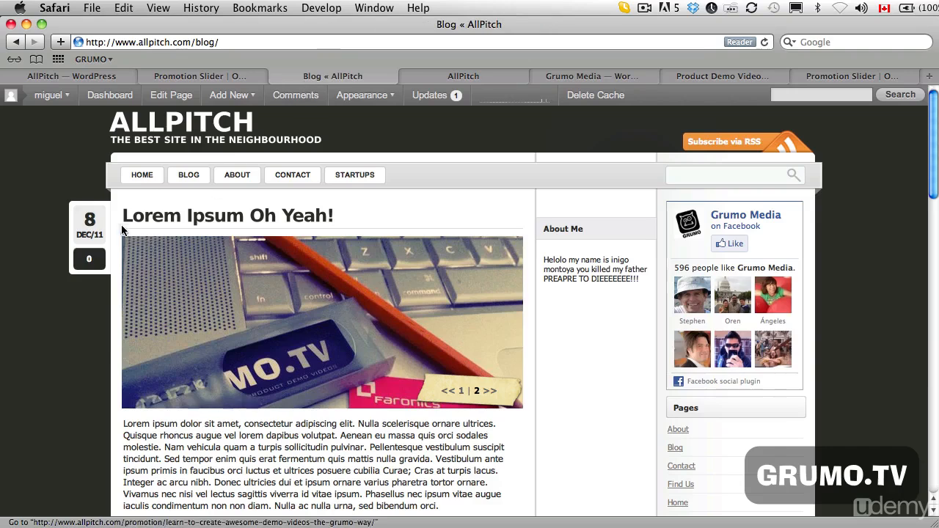
pyautogui.click(148, 178)
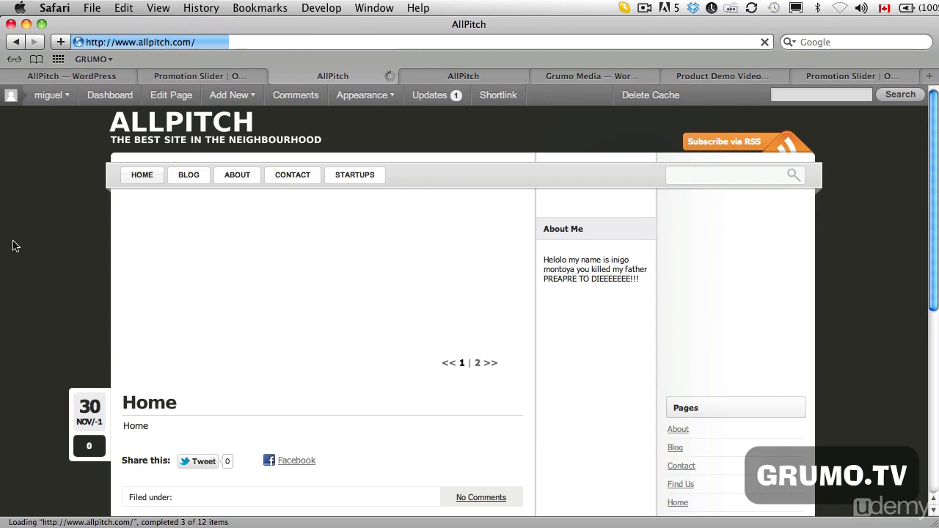
pyautogui.scroll(-3, 46, 271)
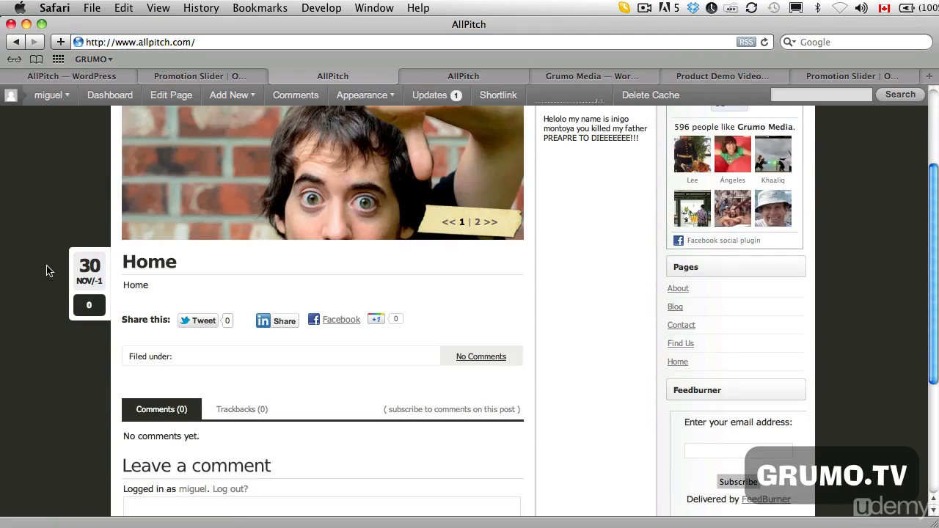
pyautogui.scroll(1, 46, 271)
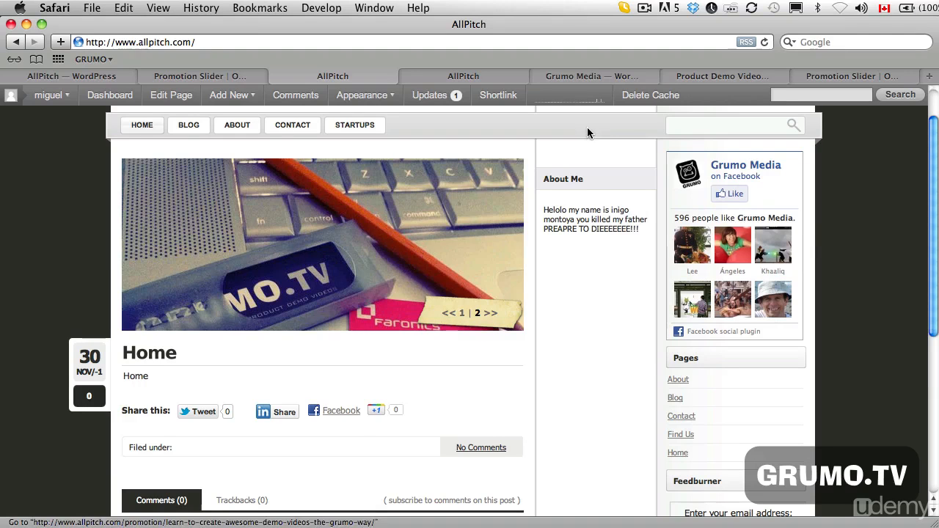
# - Copy the promoslider do_shortcode line with its post_type, category, display_title and numberposts attributes from Grumo Media's index.php
pyautogui.click(592, 77)
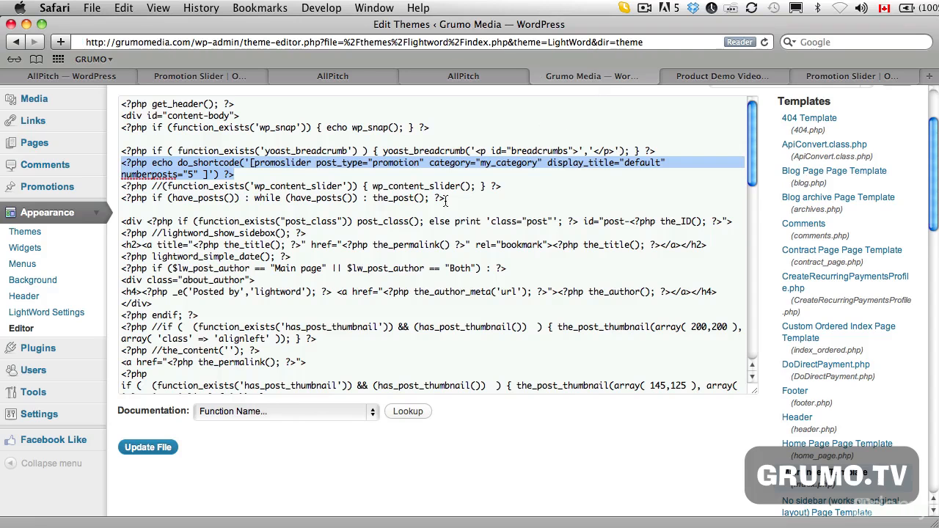
pyautogui.click(384, 173)
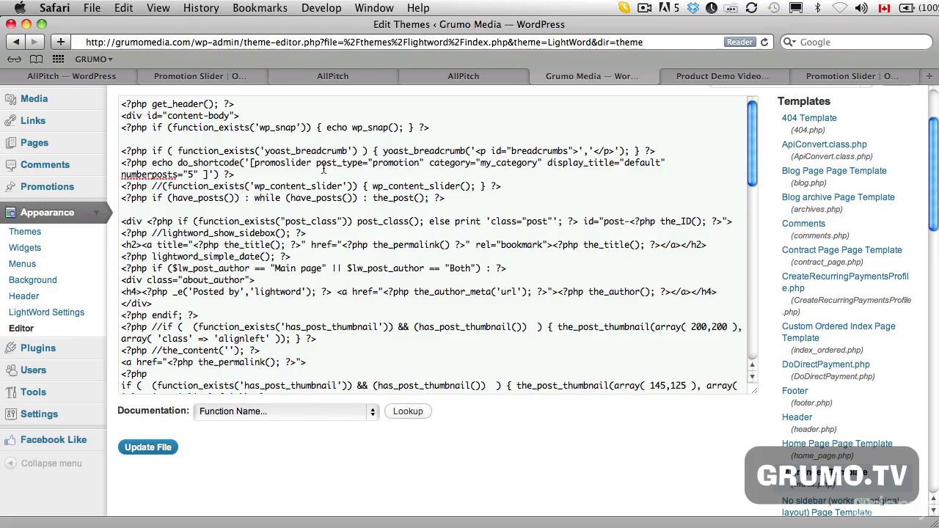
pyautogui.moveTo(316, 168); pyautogui.dragTo(204, 174)
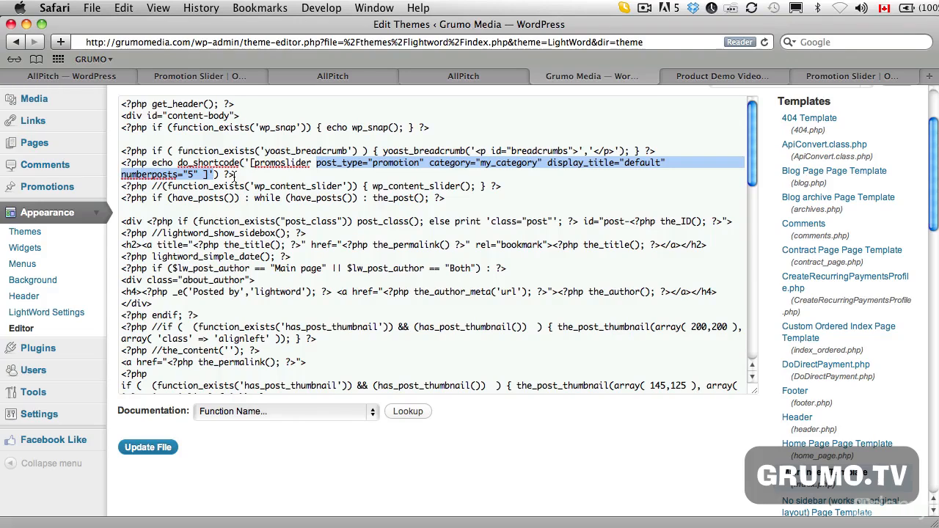
pyautogui.moveTo(233, 175); pyautogui.dragTo(123, 164)
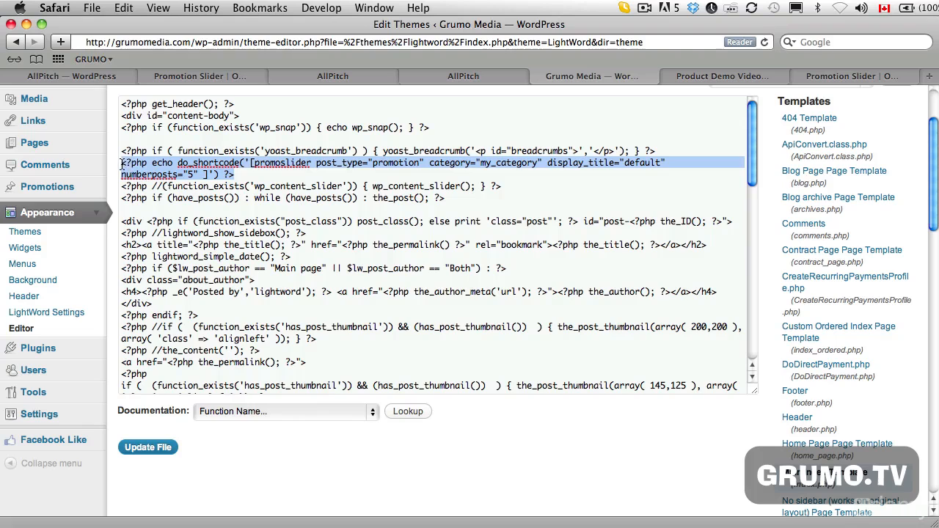
# - Replace the basic promoslider line in AllPitch's index.php with the copied line that carries the extra attributes
pyautogui.click(81, 77)
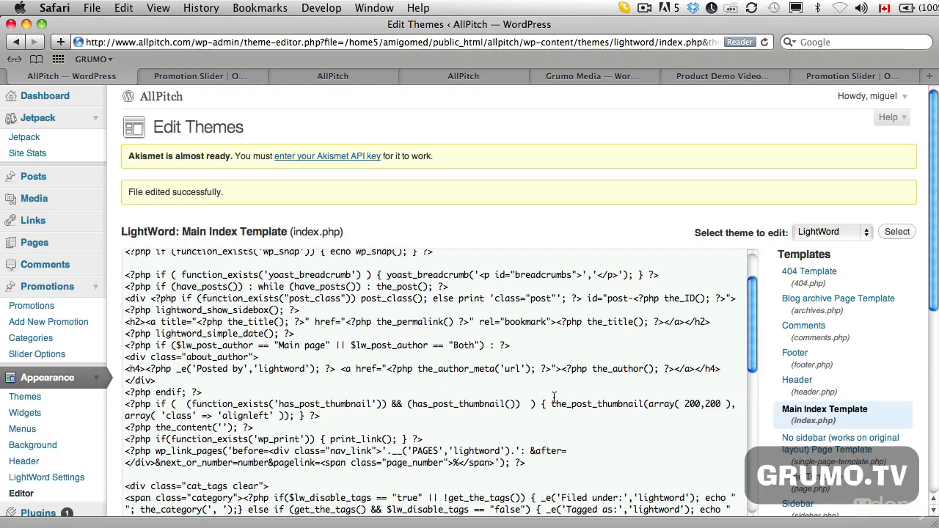
pyautogui.scroll(3, 554, 397)
pyautogui.moveTo(346, 292); pyautogui.dragTo(125, 292)
pyautogui.write('<?php echo do_shortcode(\'[promoslider post_type="promotion" category="my_category" display_title="default" numberposts="5" ]\'); ?>')
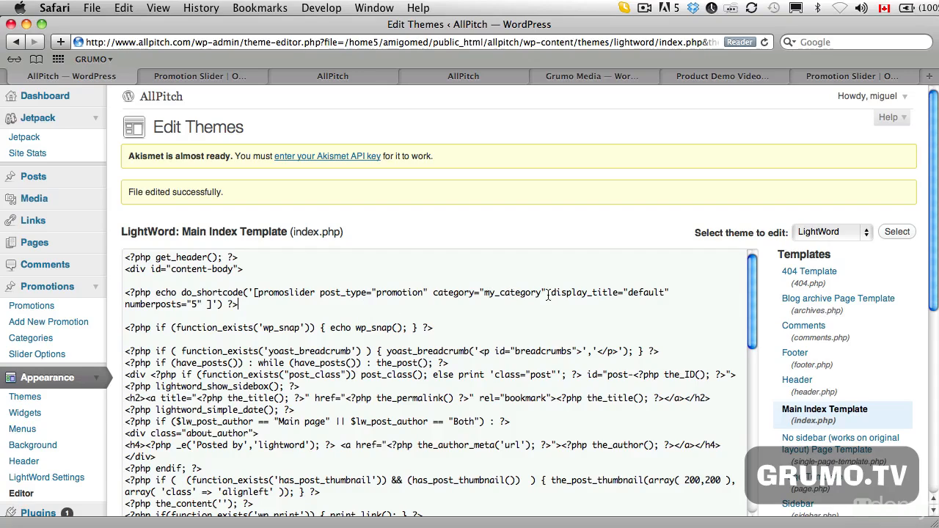
# - Remove the post_type="promotion" and category="my_category" attributes from the promoslider shortcode and update the file
pyautogui.moveTo(547, 292); pyautogui.dragTo(319, 293)
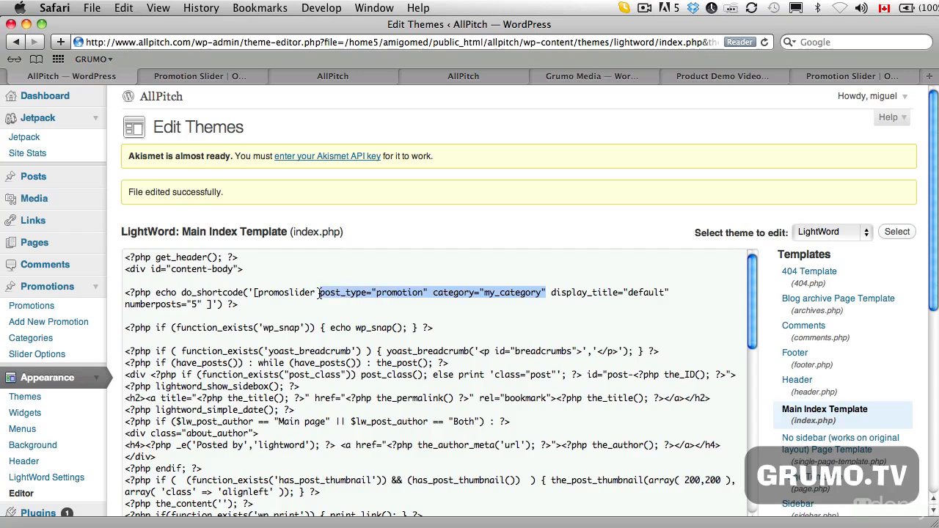
pyautogui.press('BackSpace')
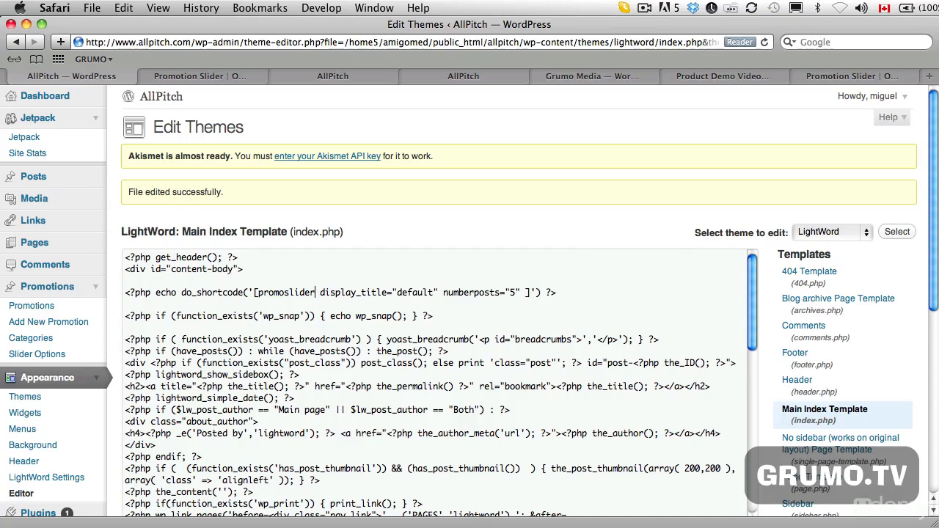
pyautogui.scroll(-1, 561, 291)
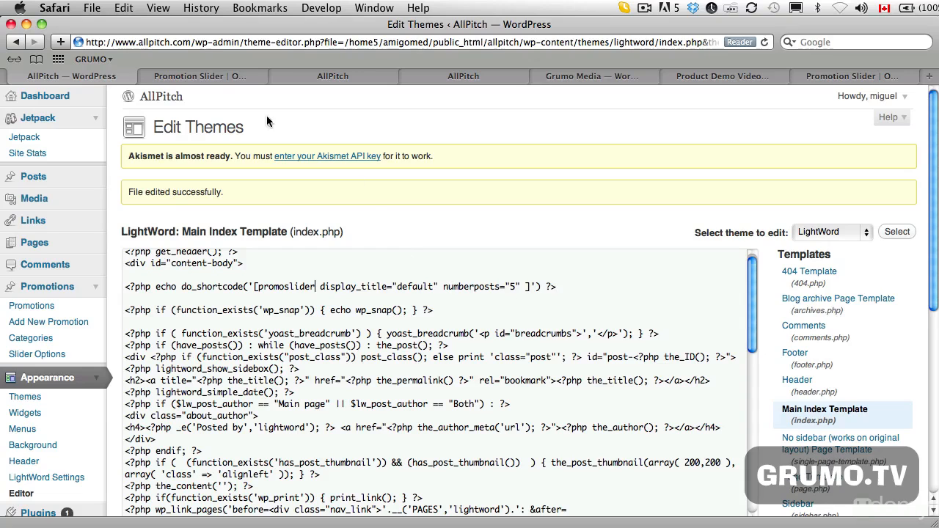
pyautogui.click(293, 76)
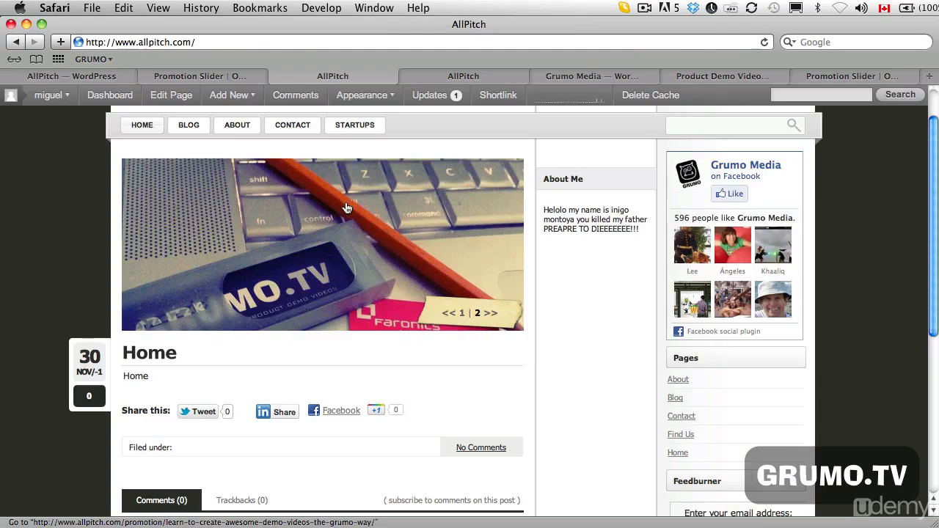
pyautogui.click(41, 74)
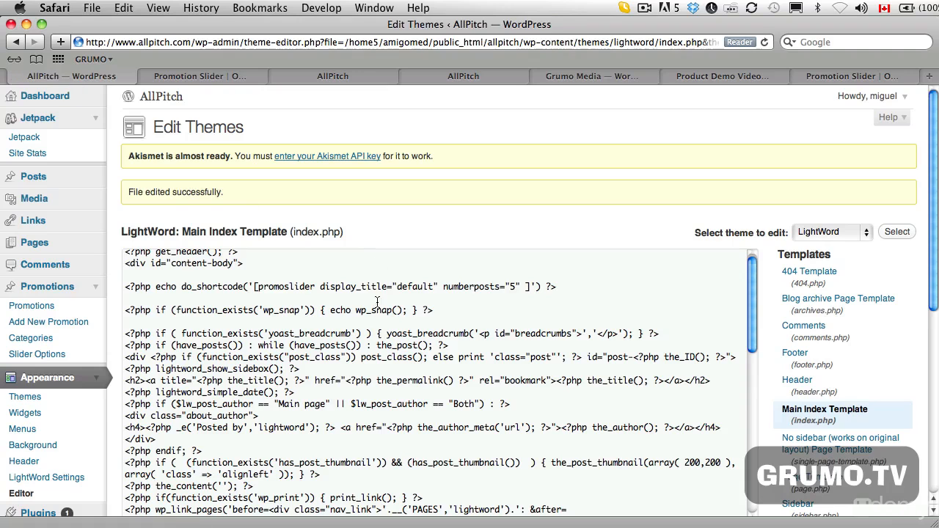
pyautogui.scroll(-5, 175, 411)
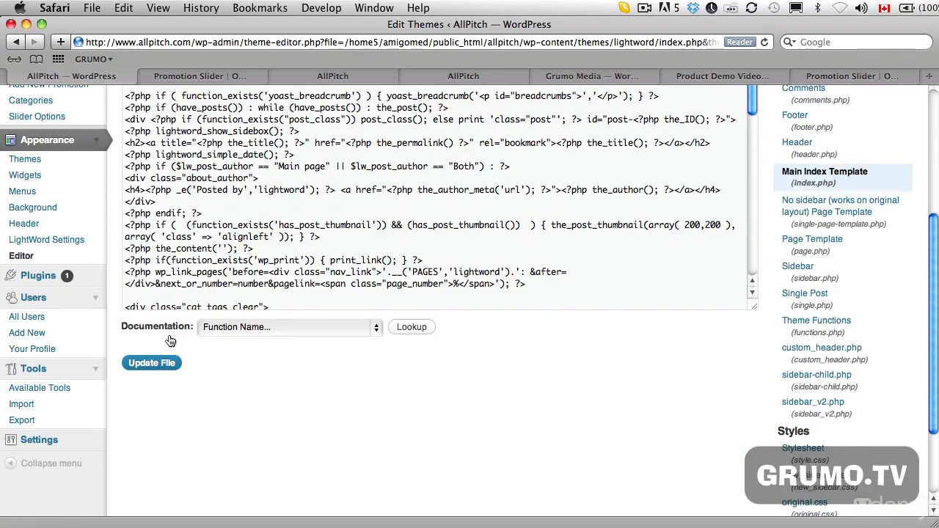
pyautogui.click(175, 365)
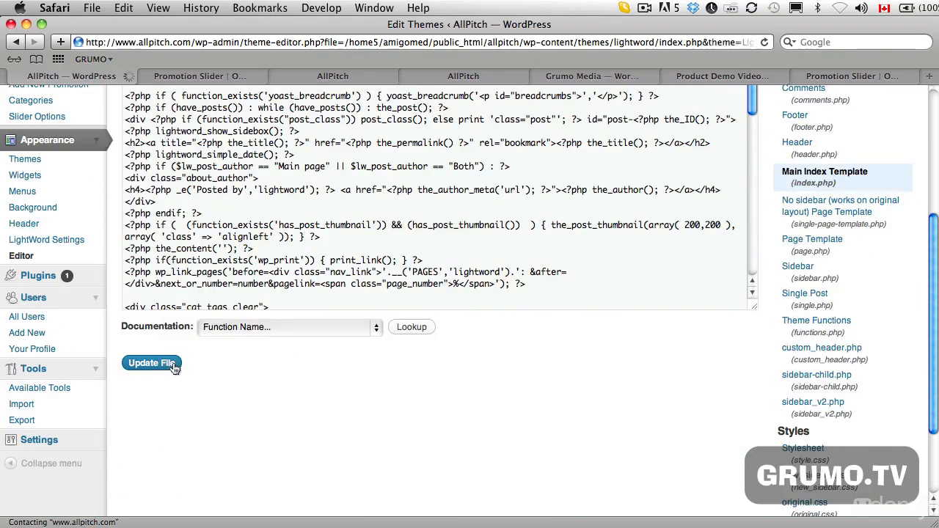
# - Reload the AllPitch Home page and check the slider for promotion titles
pyautogui.click(194, 77)
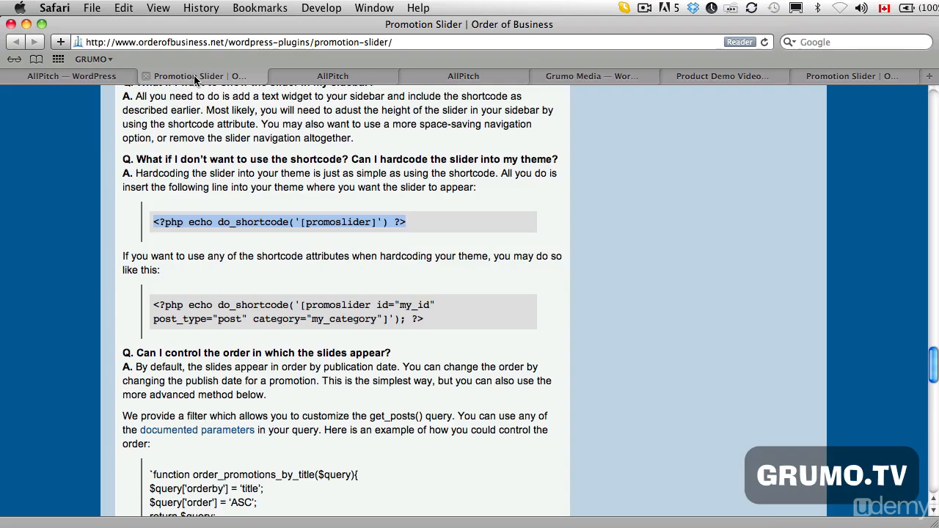
pyautogui.click(292, 78)
pyautogui.press('super+r')
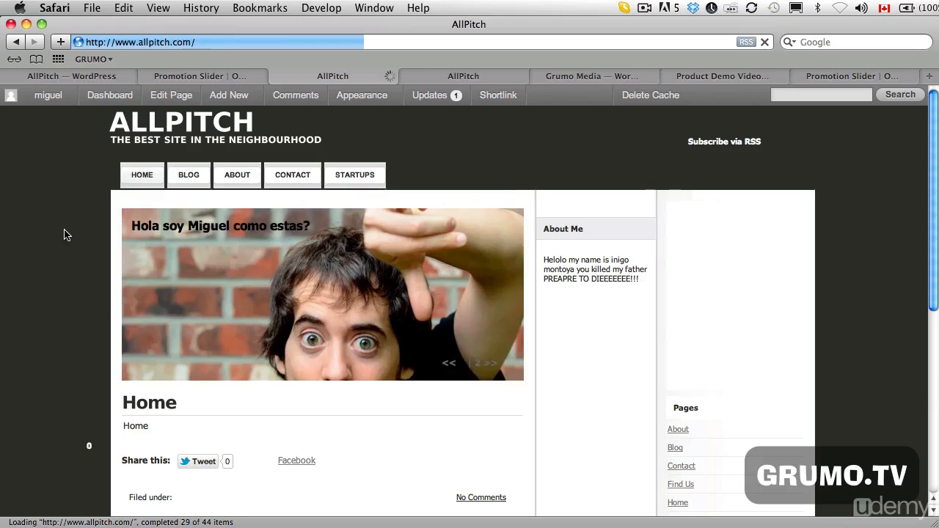
pyautogui.scroll(-2, 149, 227)
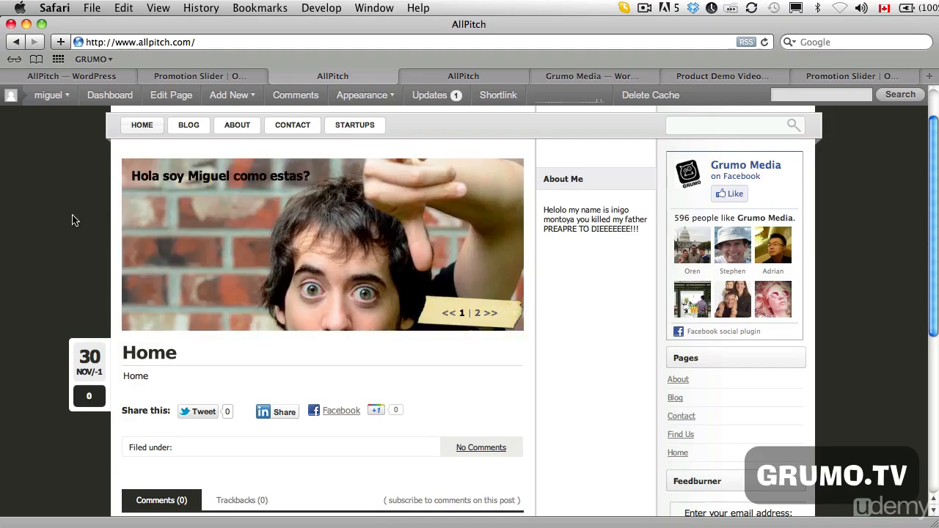
# - Examine the Startups category page, comparing the slider above the posts with the one inside the Lorem Ipsum post
pyautogui.click(358, 125)
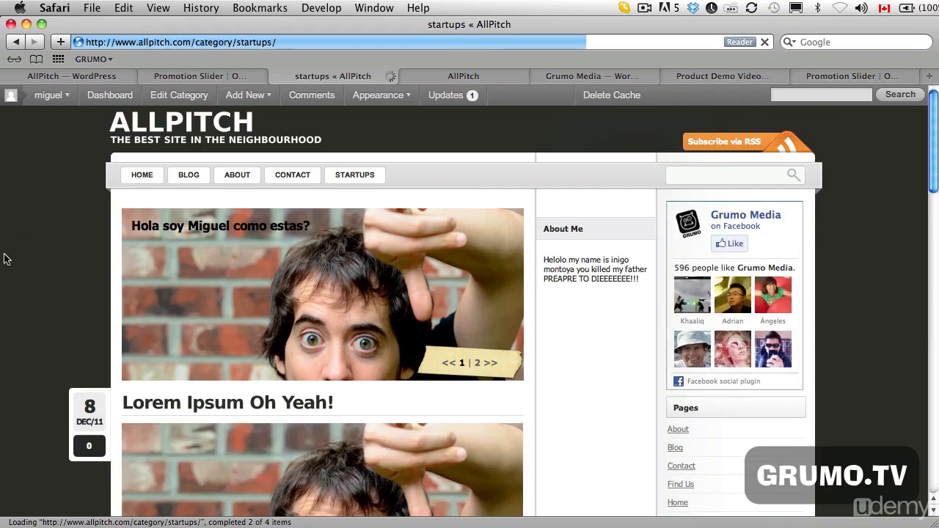
pyautogui.scroll(-5, 2, 278)
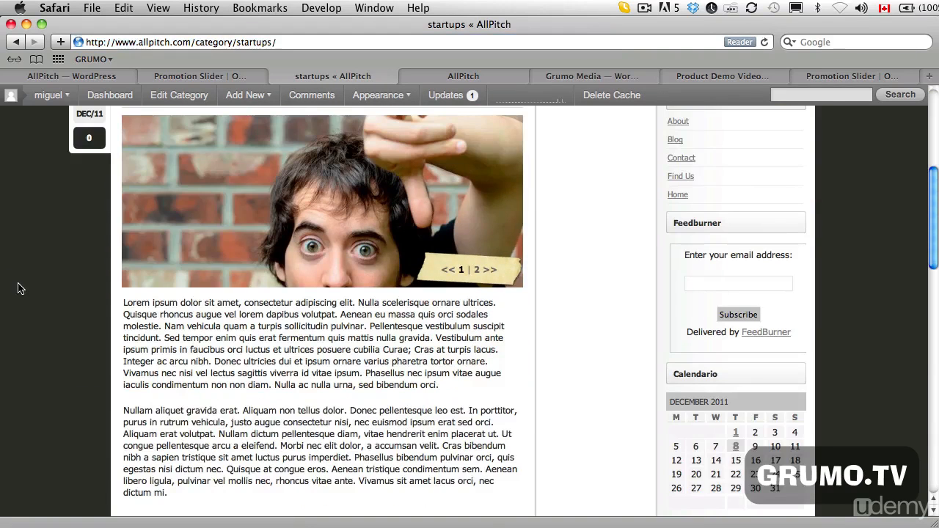
pyautogui.scroll(5, 18, 288)
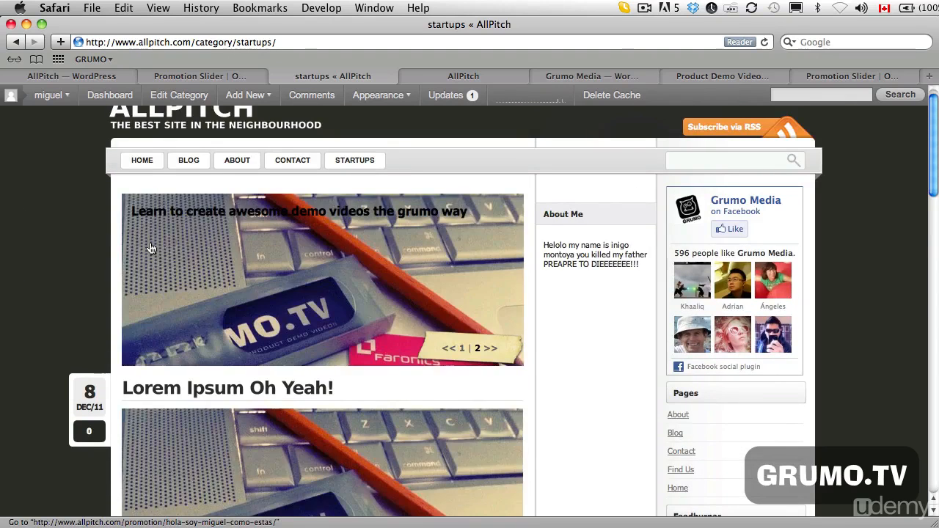
pyautogui.scroll(-5, 189, 356)
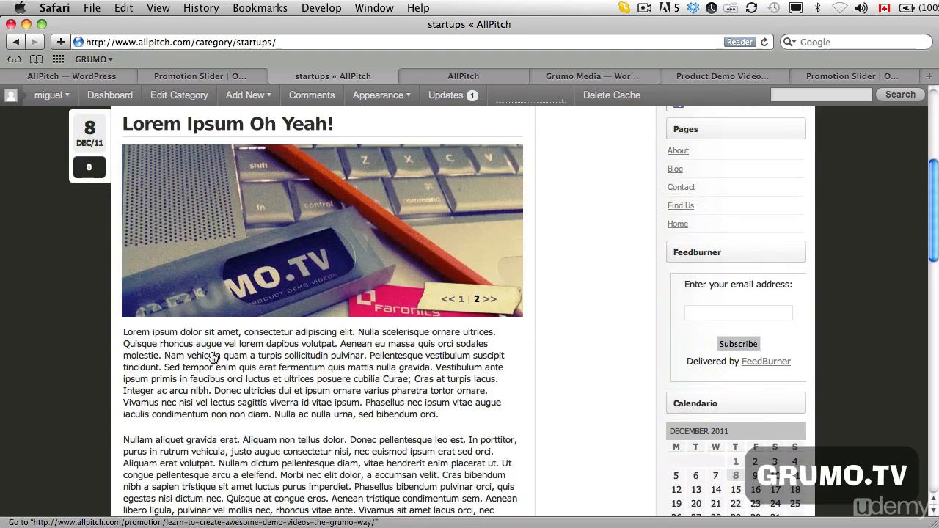
pyautogui.scroll(-3, 129, 355)
pyautogui.scroll(-3, 169, 350)
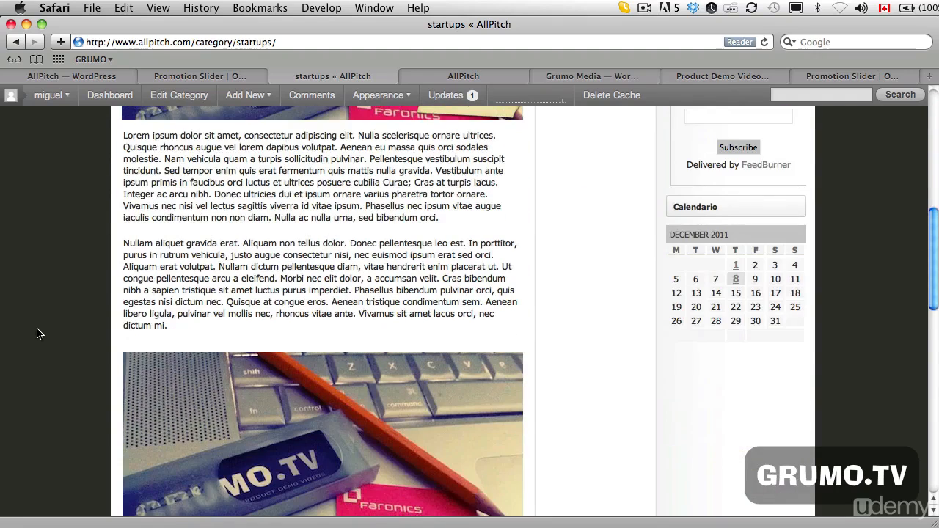
pyautogui.scroll(-2, 45, 333)
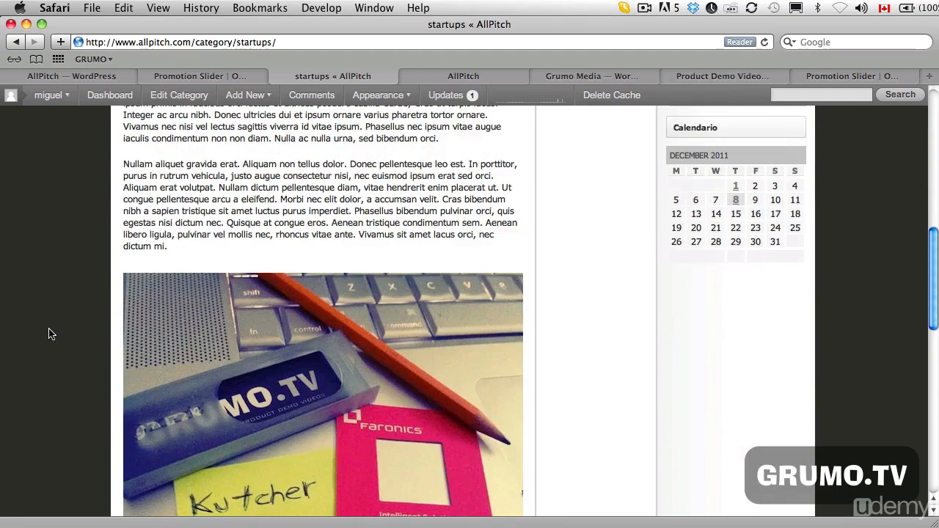
pyautogui.scroll(5, 48, 334)
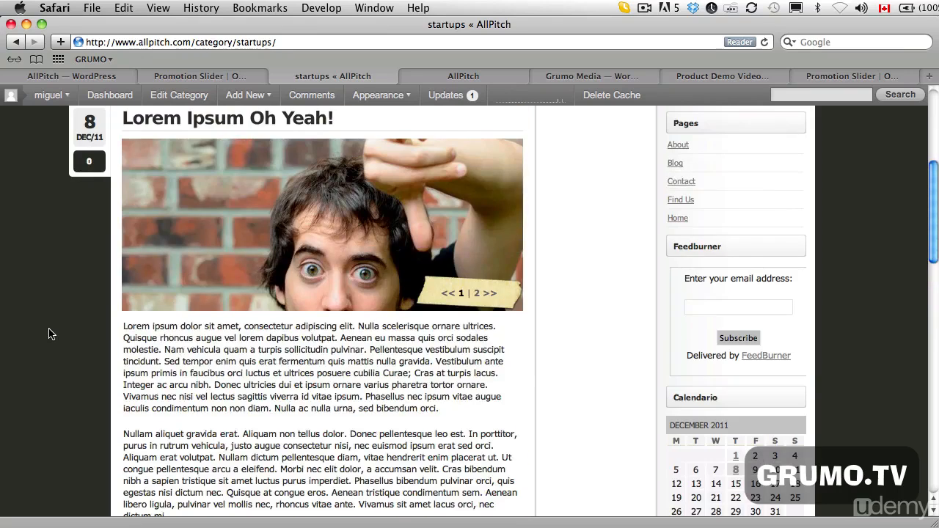